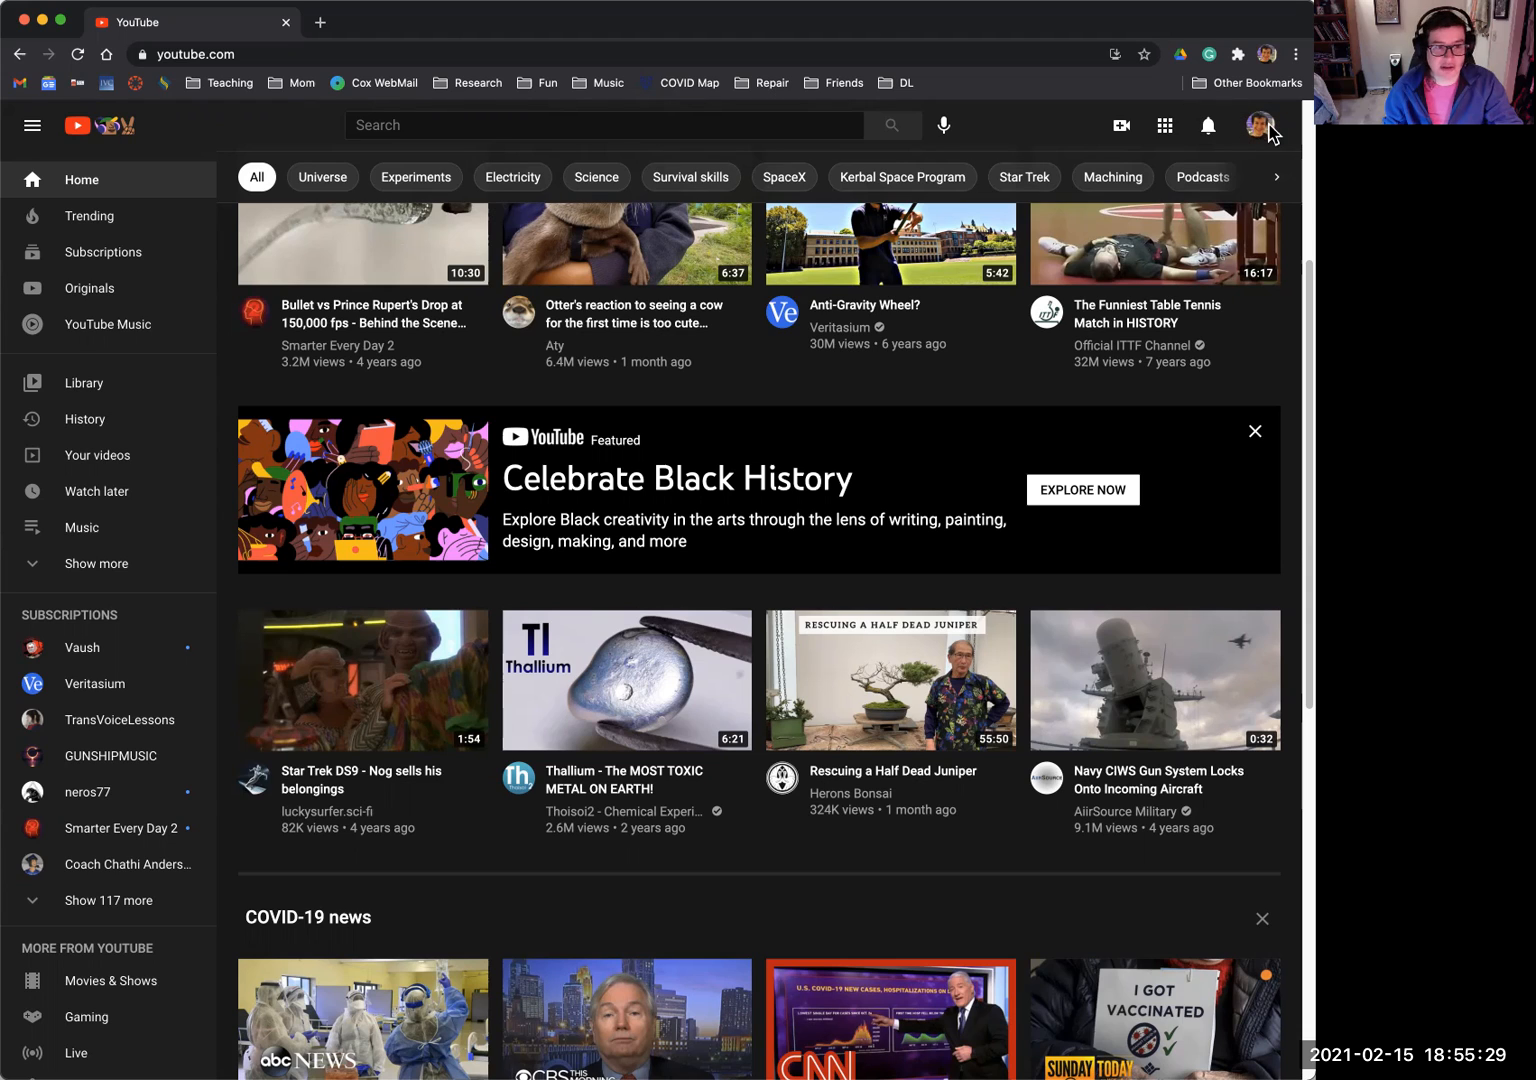
# - Open YouTube Studio from the account and upload the video file Week 6 Discussion Video.mp4
pyautogui.click(1263, 129)
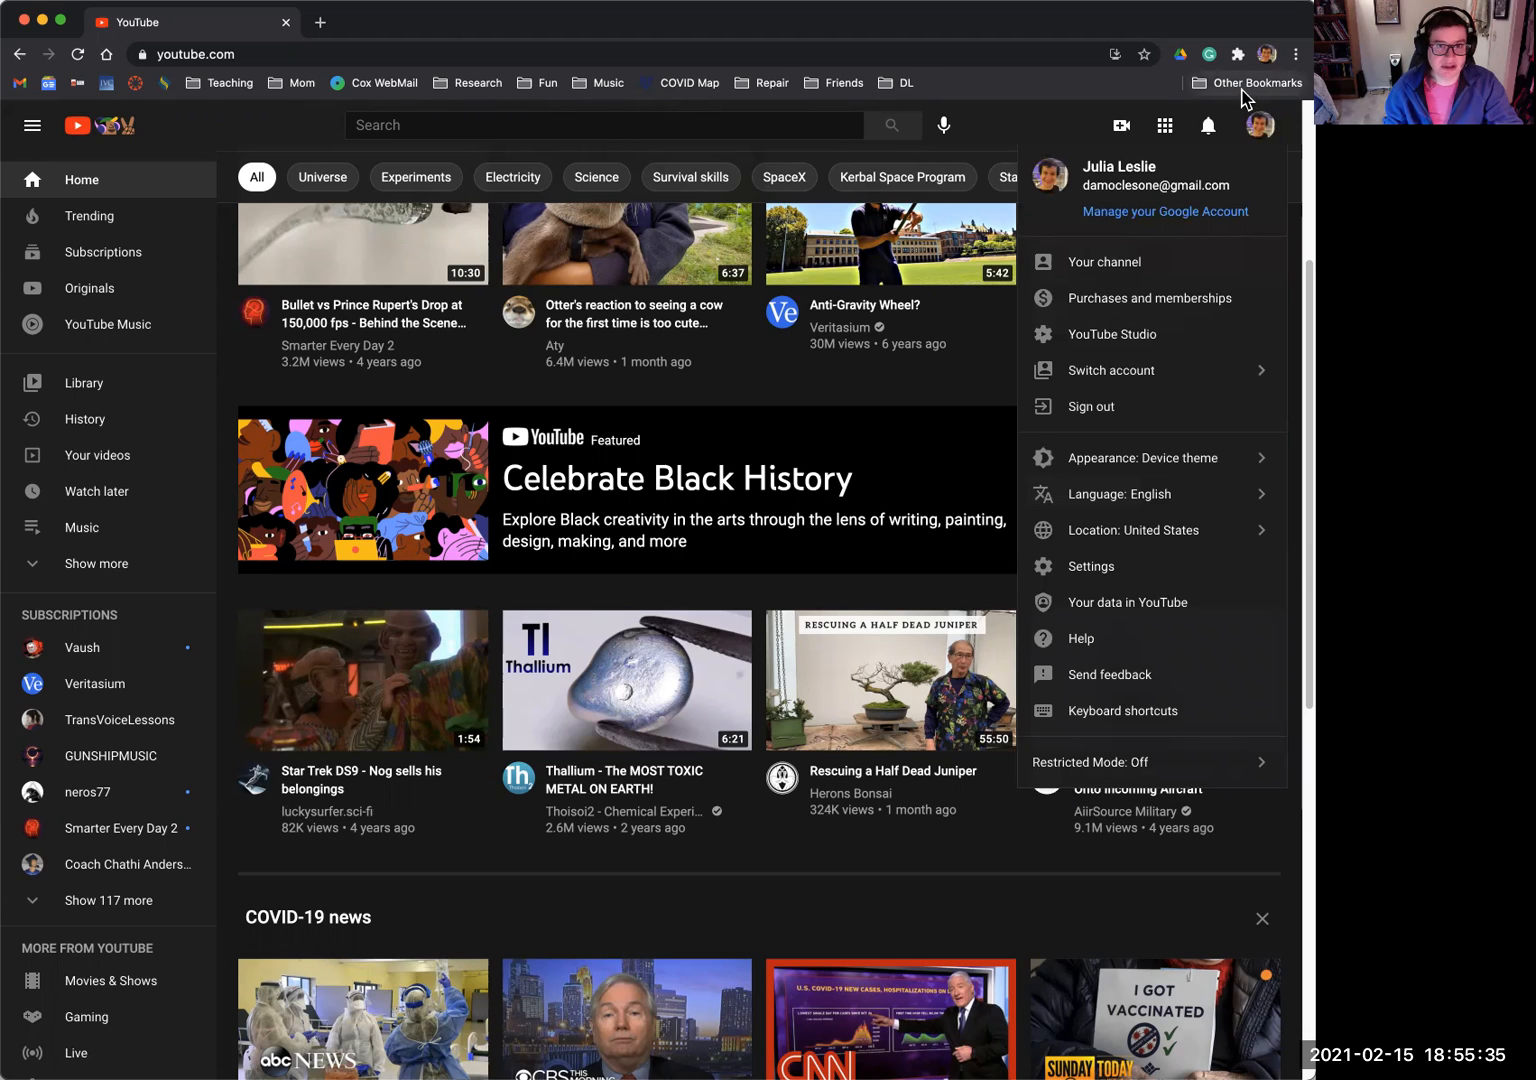
pyautogui.click(1126, 343)
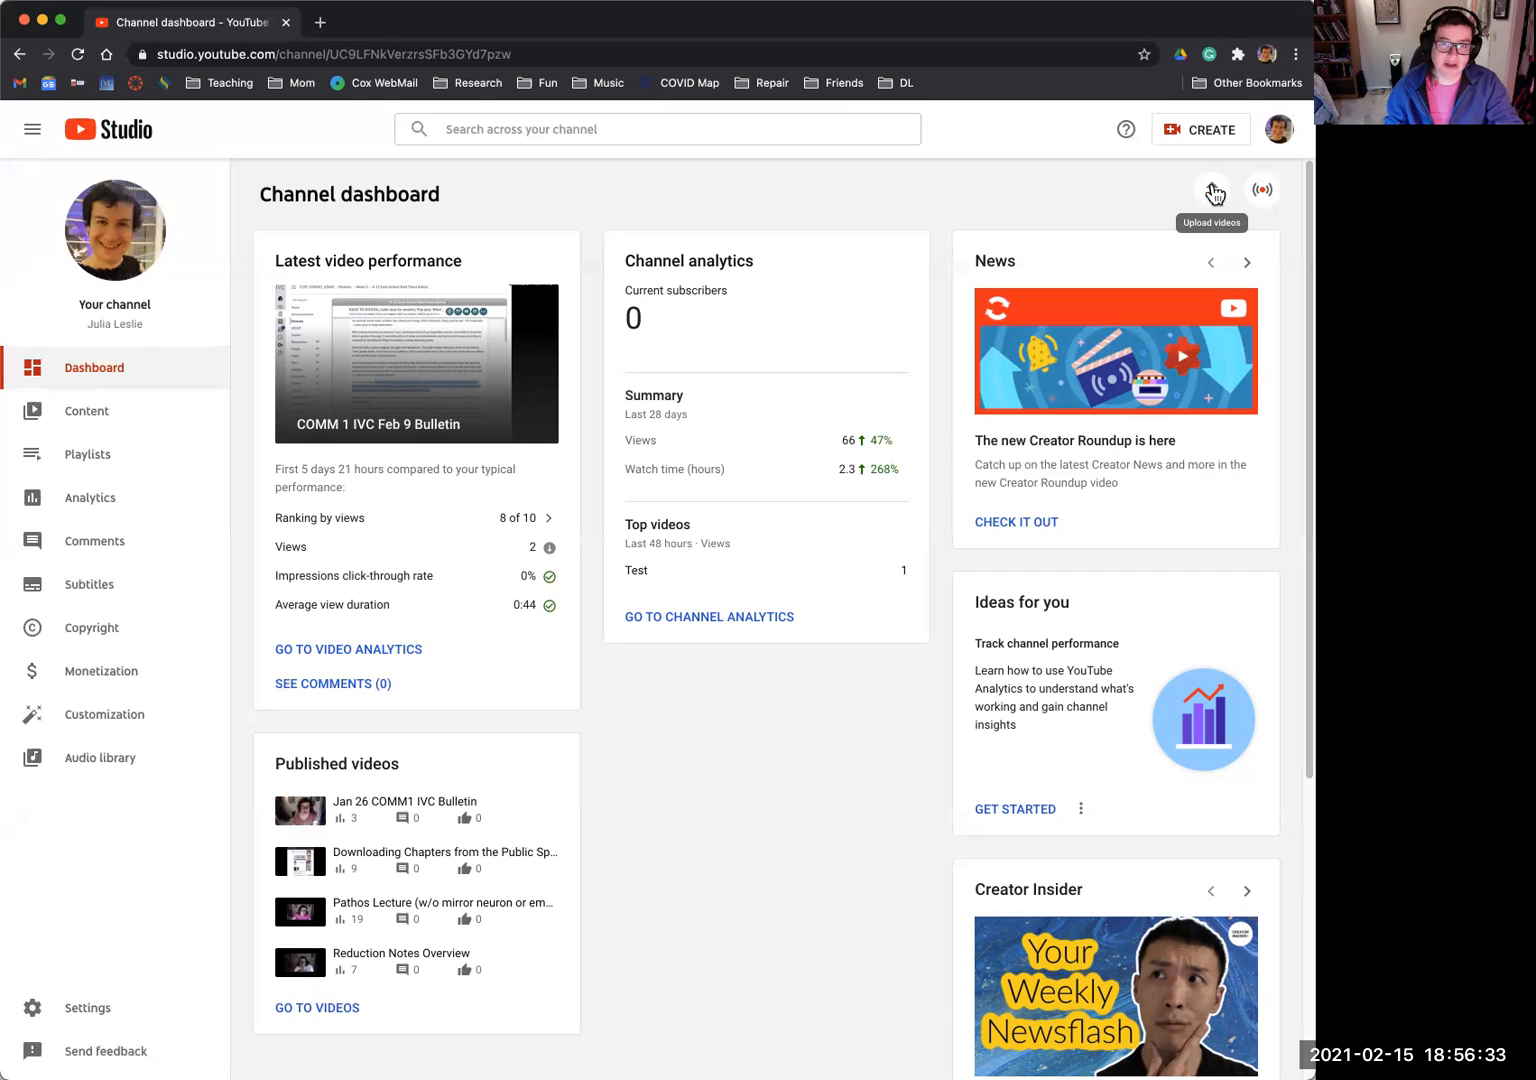
pyautogui.click(1215, 194)
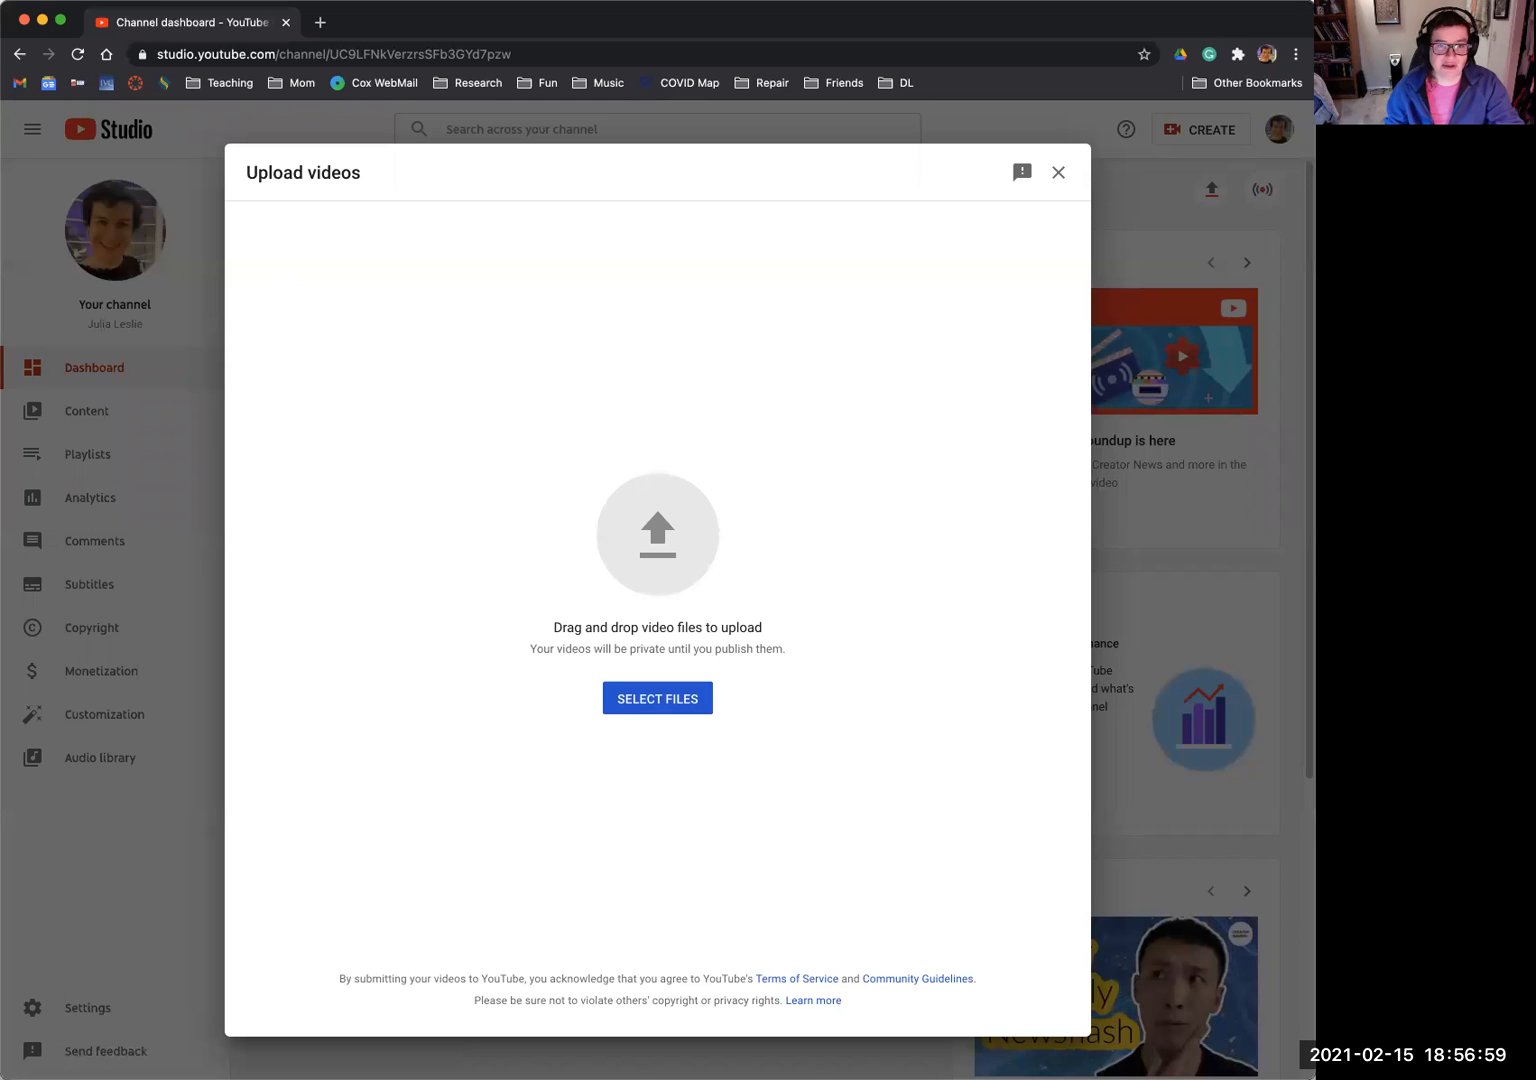
pyautogui.moveTo(1310, 430); pyautogui.dragTo(680, 486)
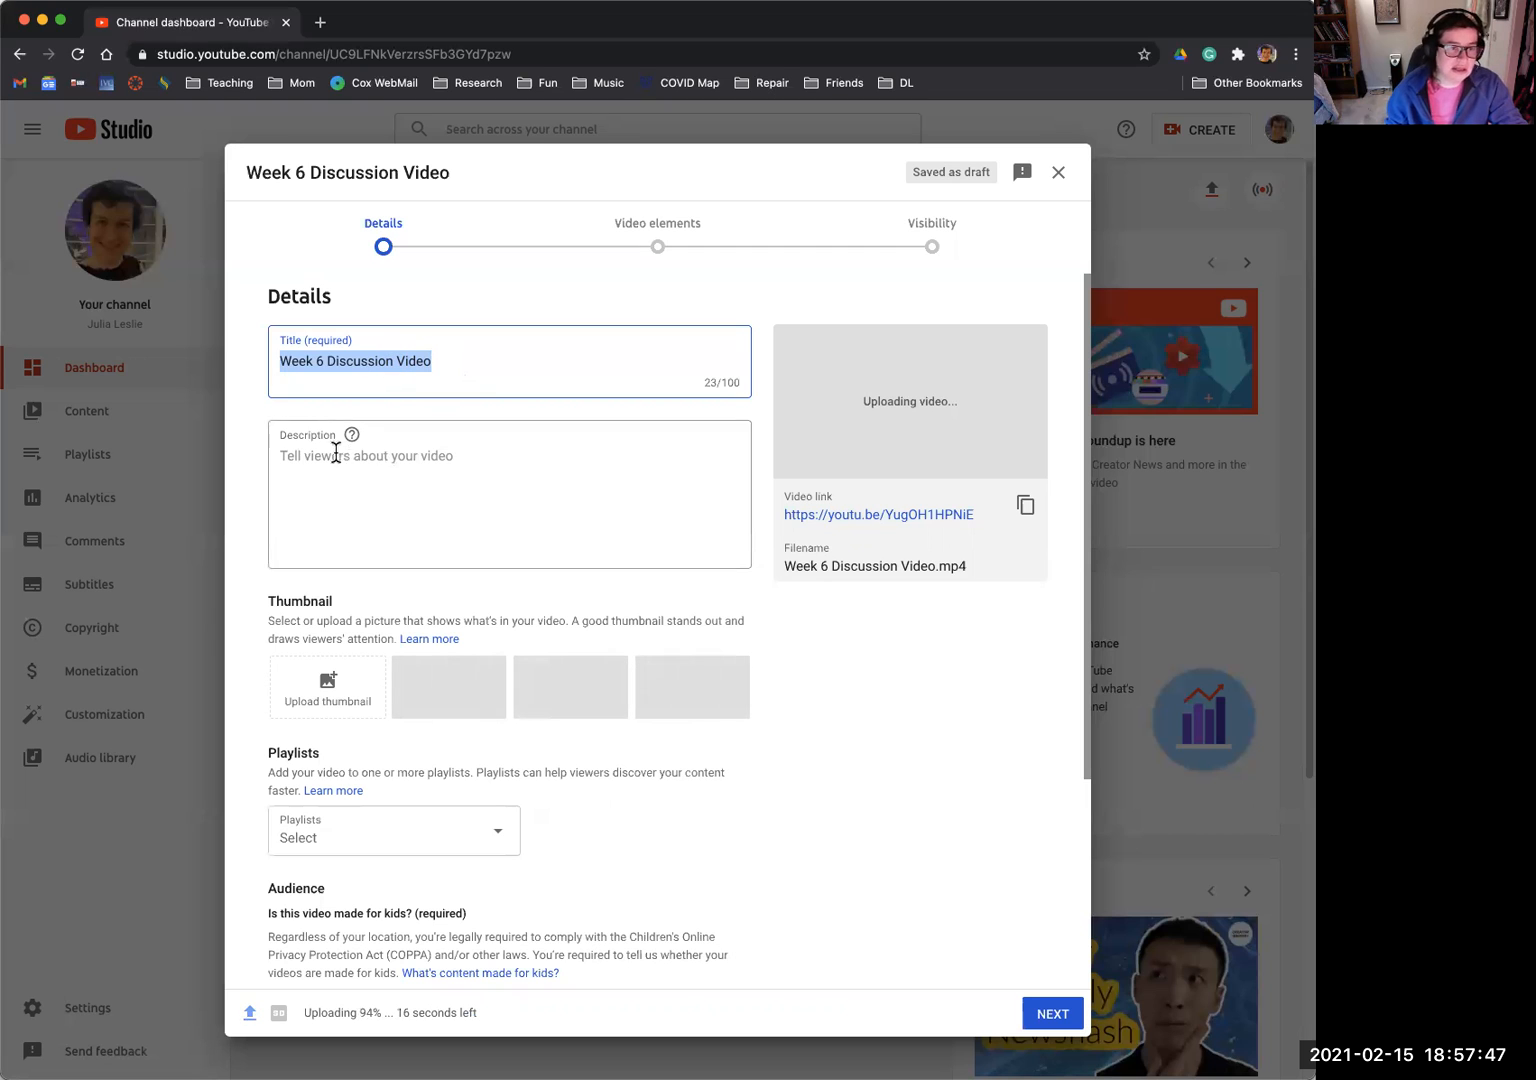
# - Leave the description empty and set the video's audience to "No, it's not made for kids"
pyautogui.click(305, 460)
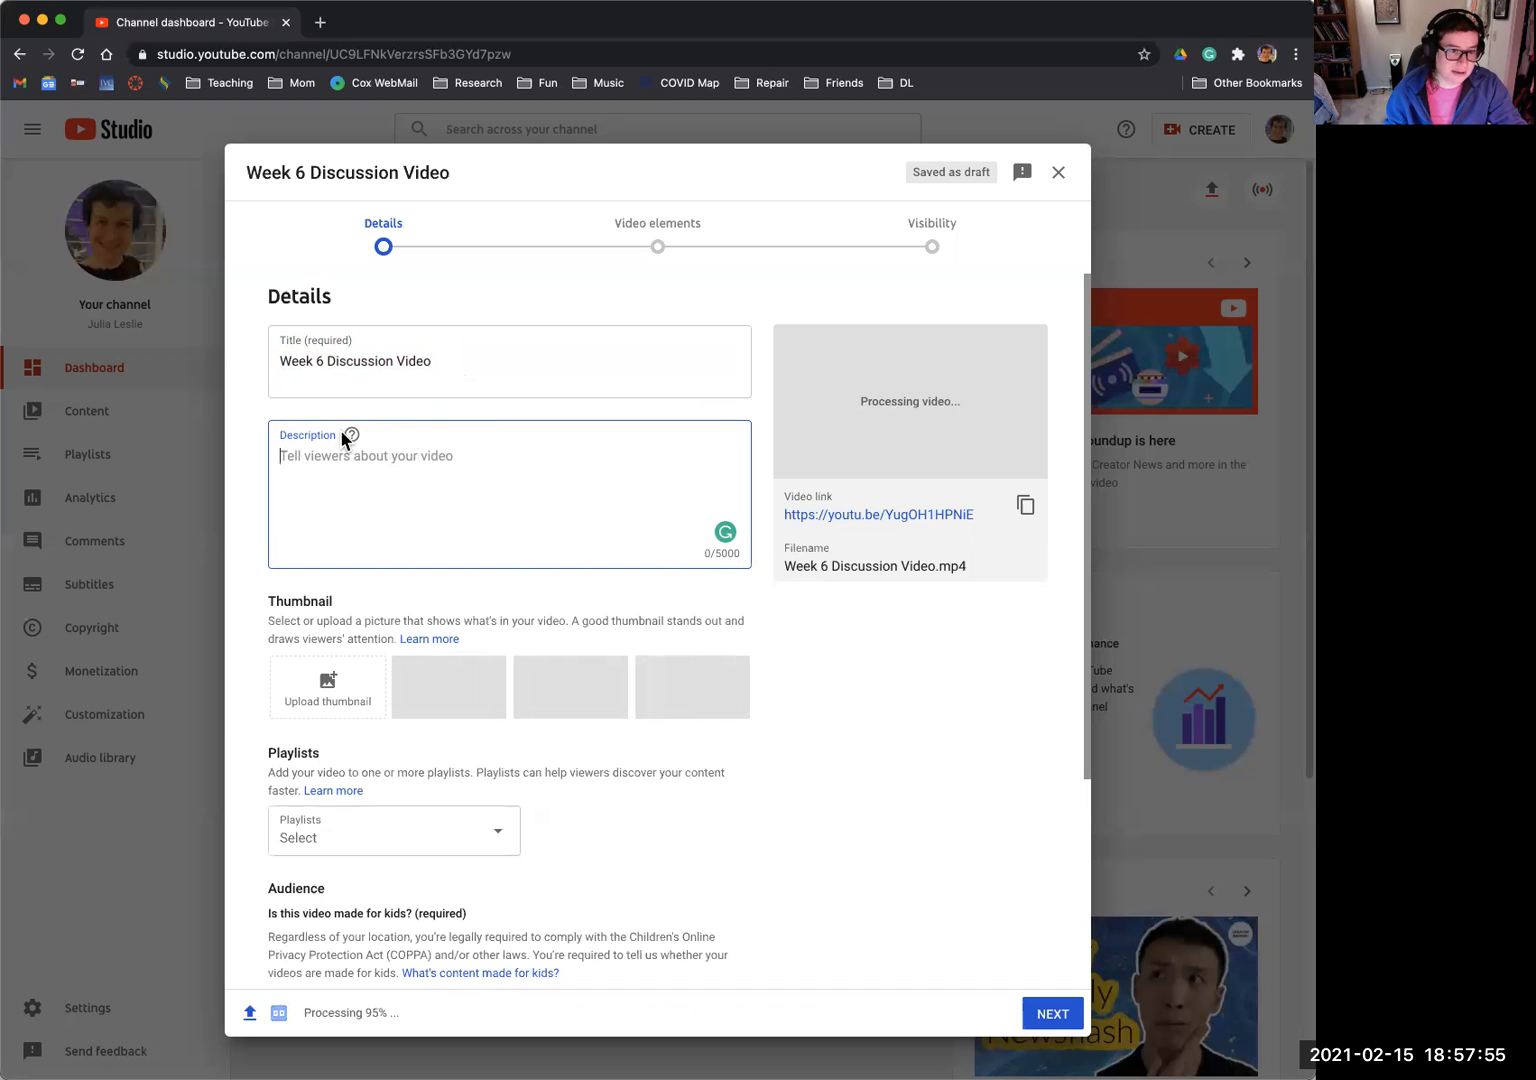
pyautogui.moveTo(351, 436)
pyautogui.scroll(-2, 330, 574)
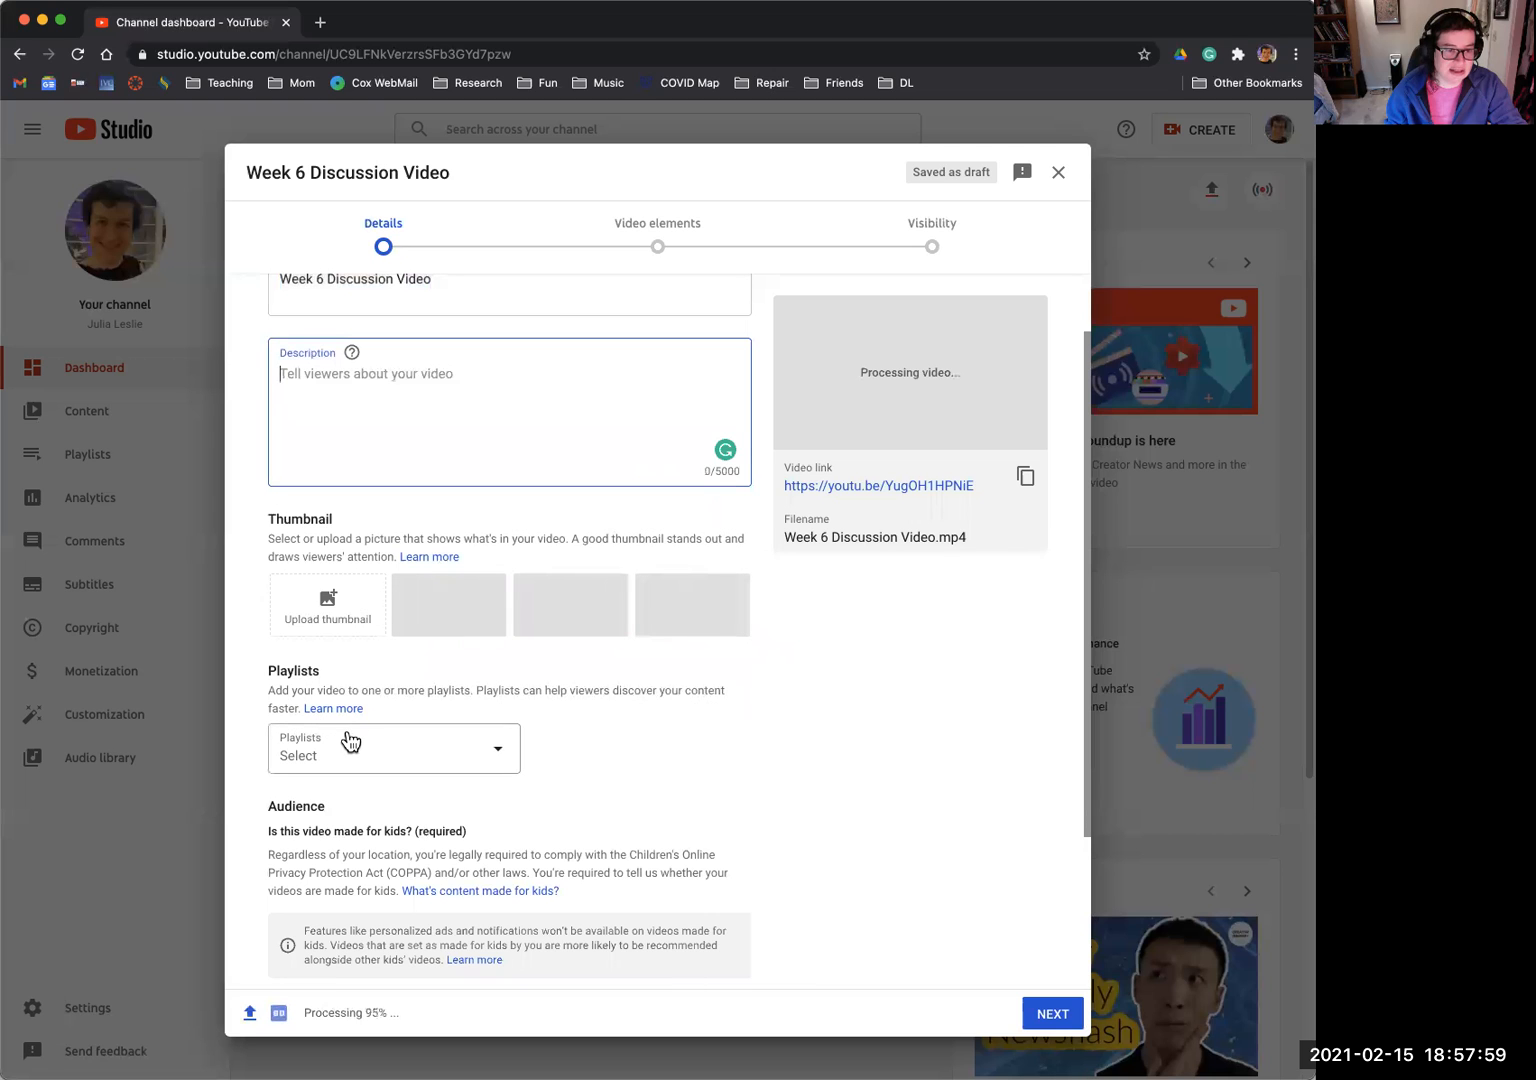
pyautogui.scroll(-2, 346, 736)
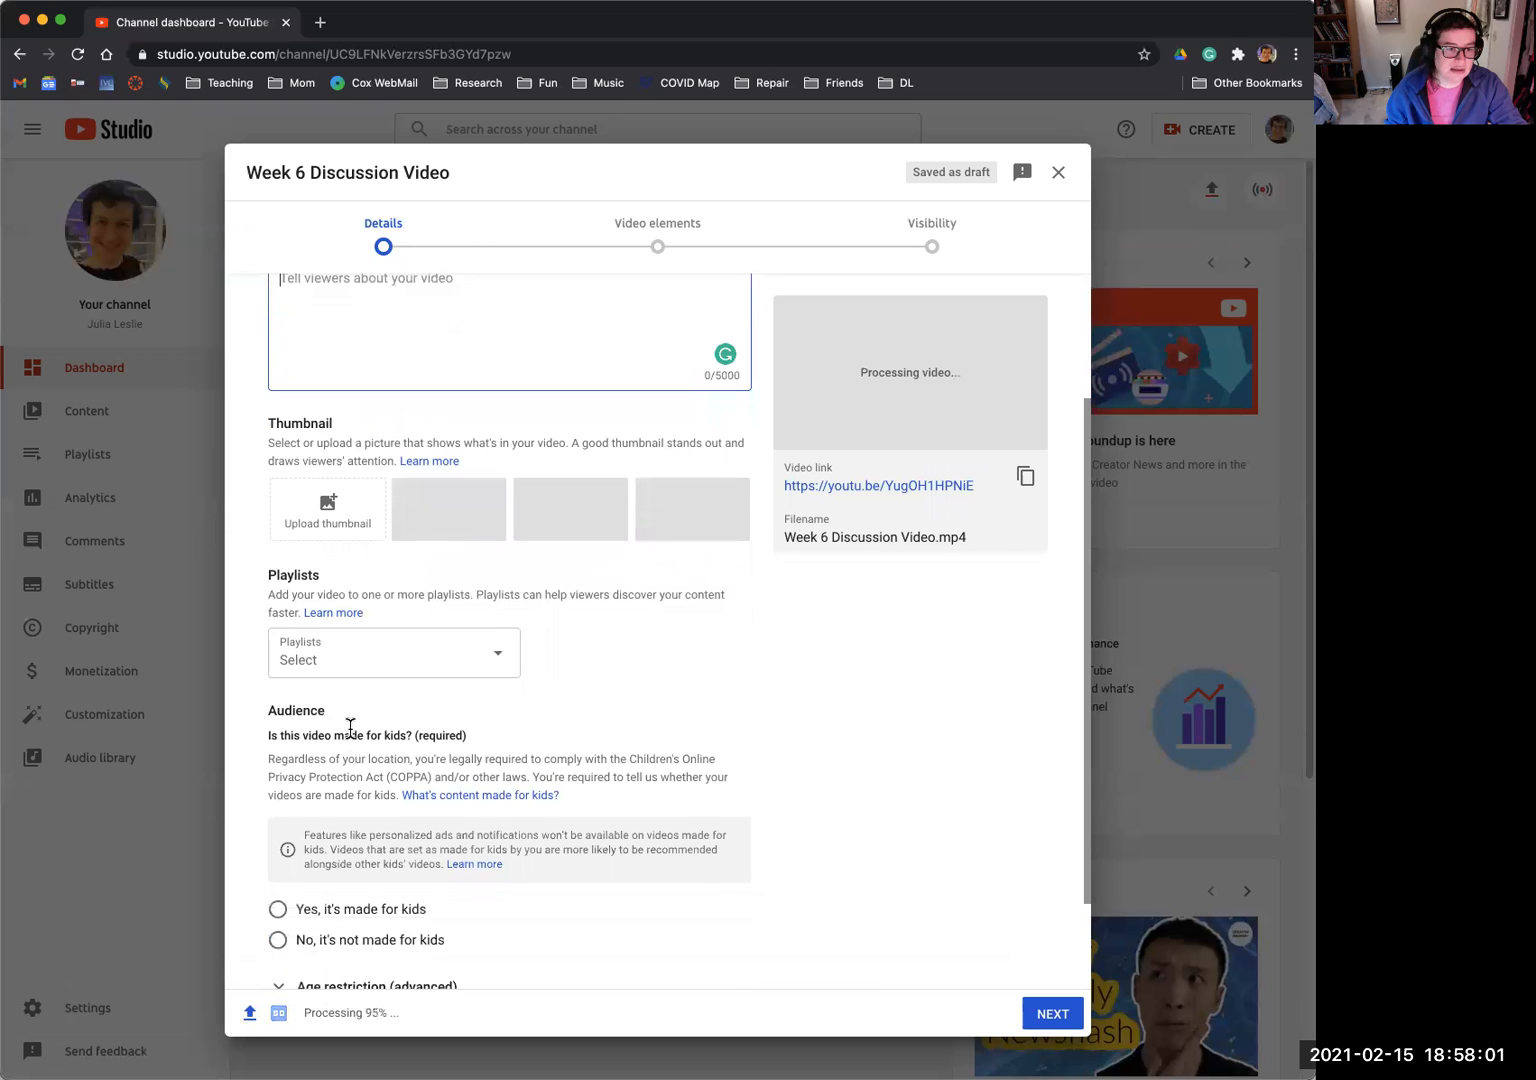
pyautogui.scroll(-2, 352, 727)
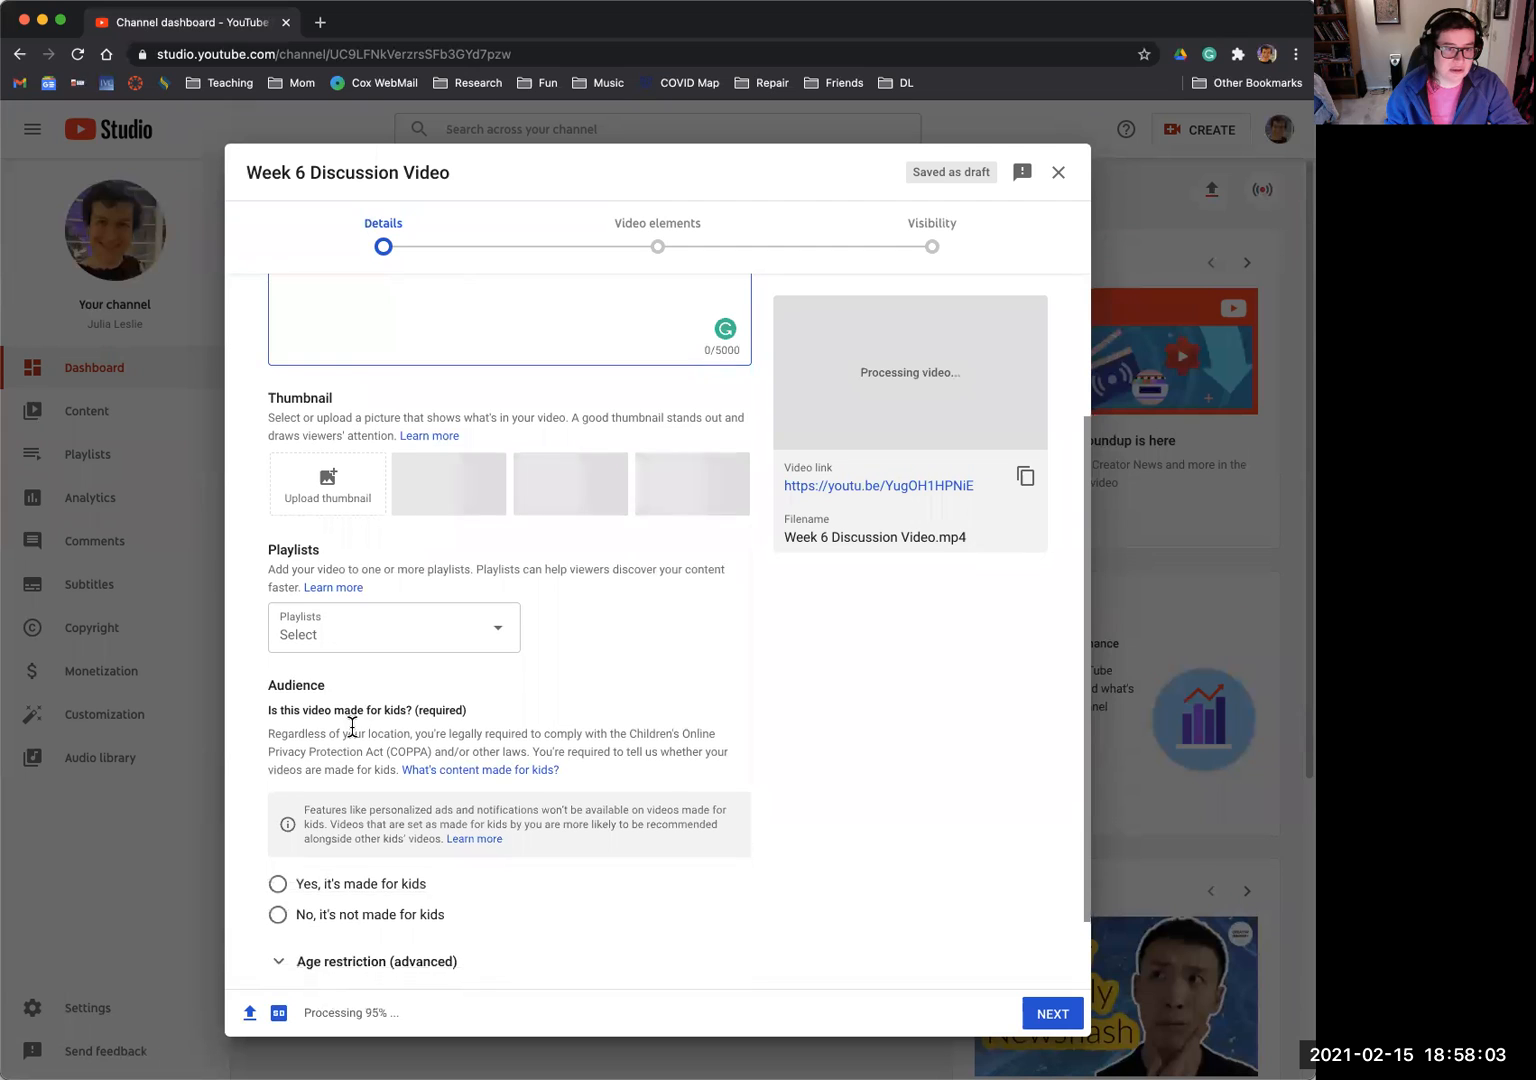
pyautogui.scroll(-1, 352, 728)
pyautogui.scroll(-1, 351, 727)
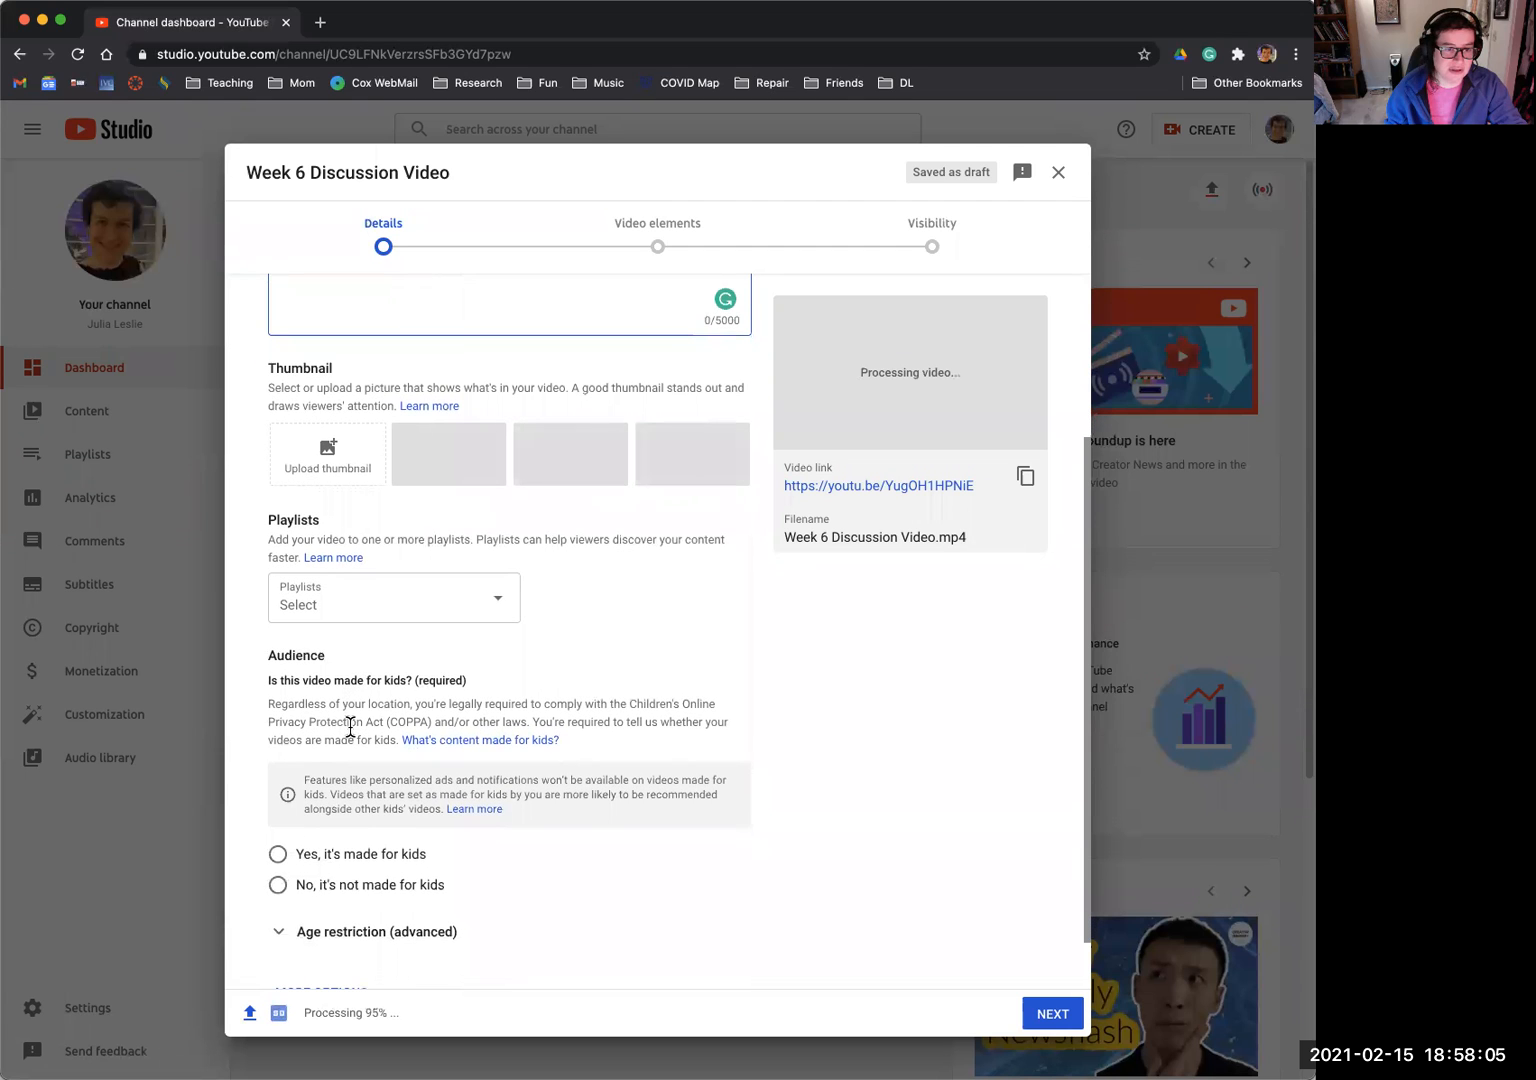
pyautogui.scroll(-2, 350, 728)
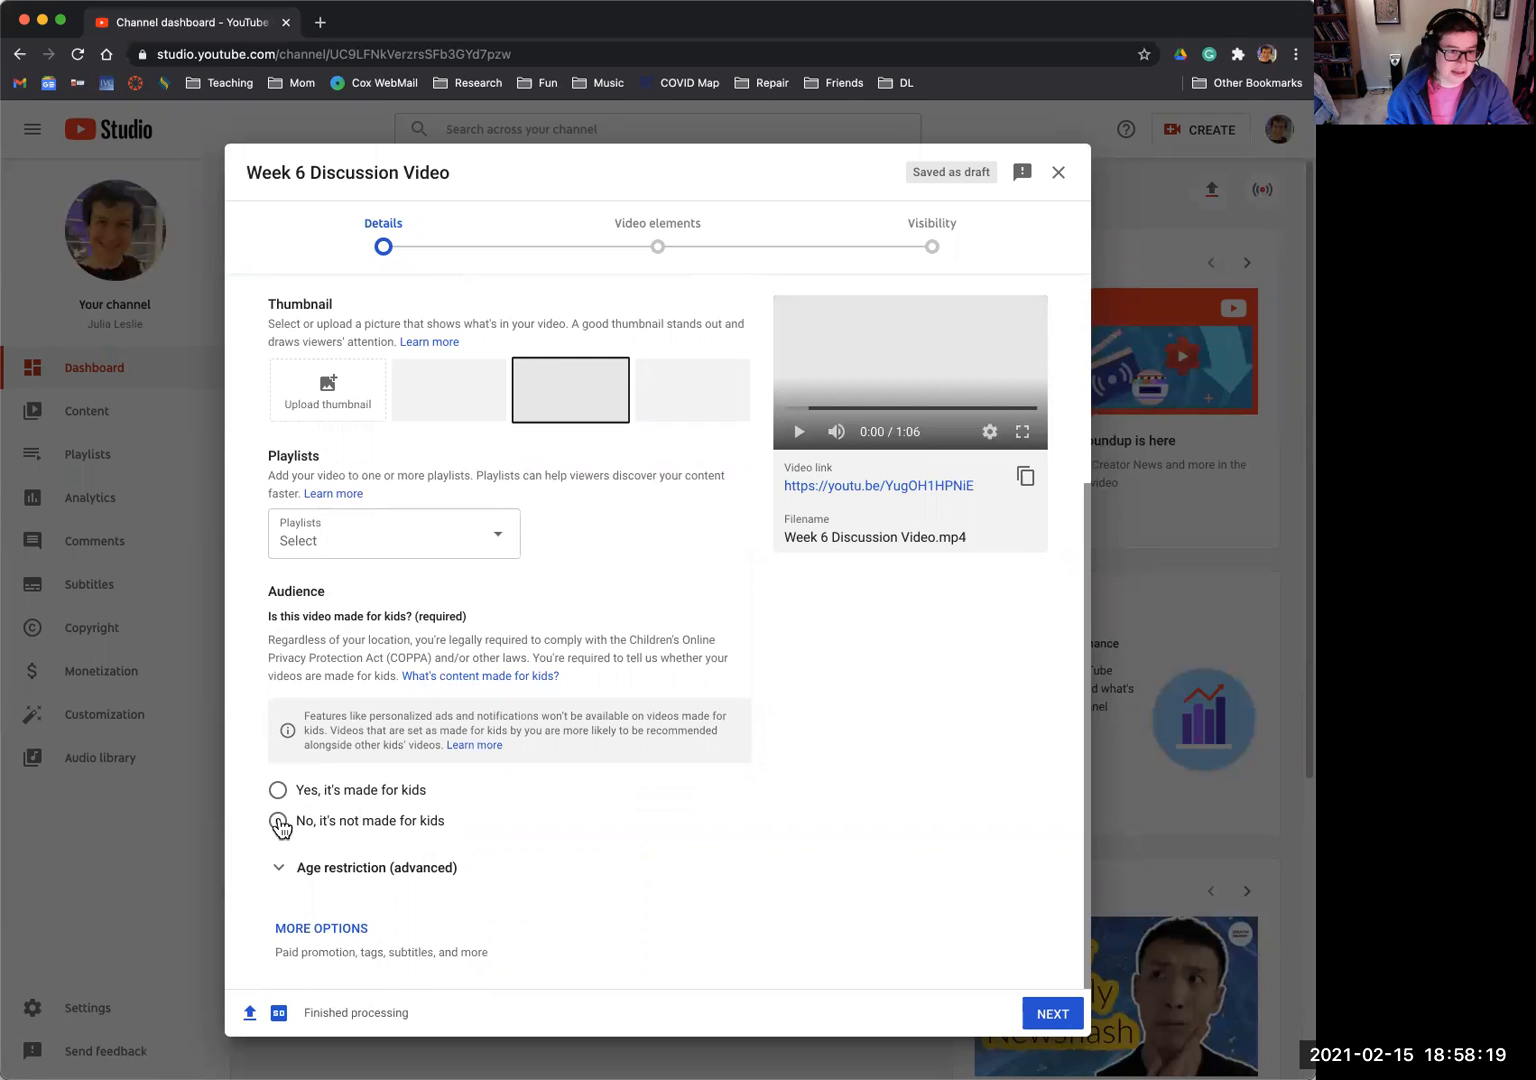
pyautogui.click(278, 822)
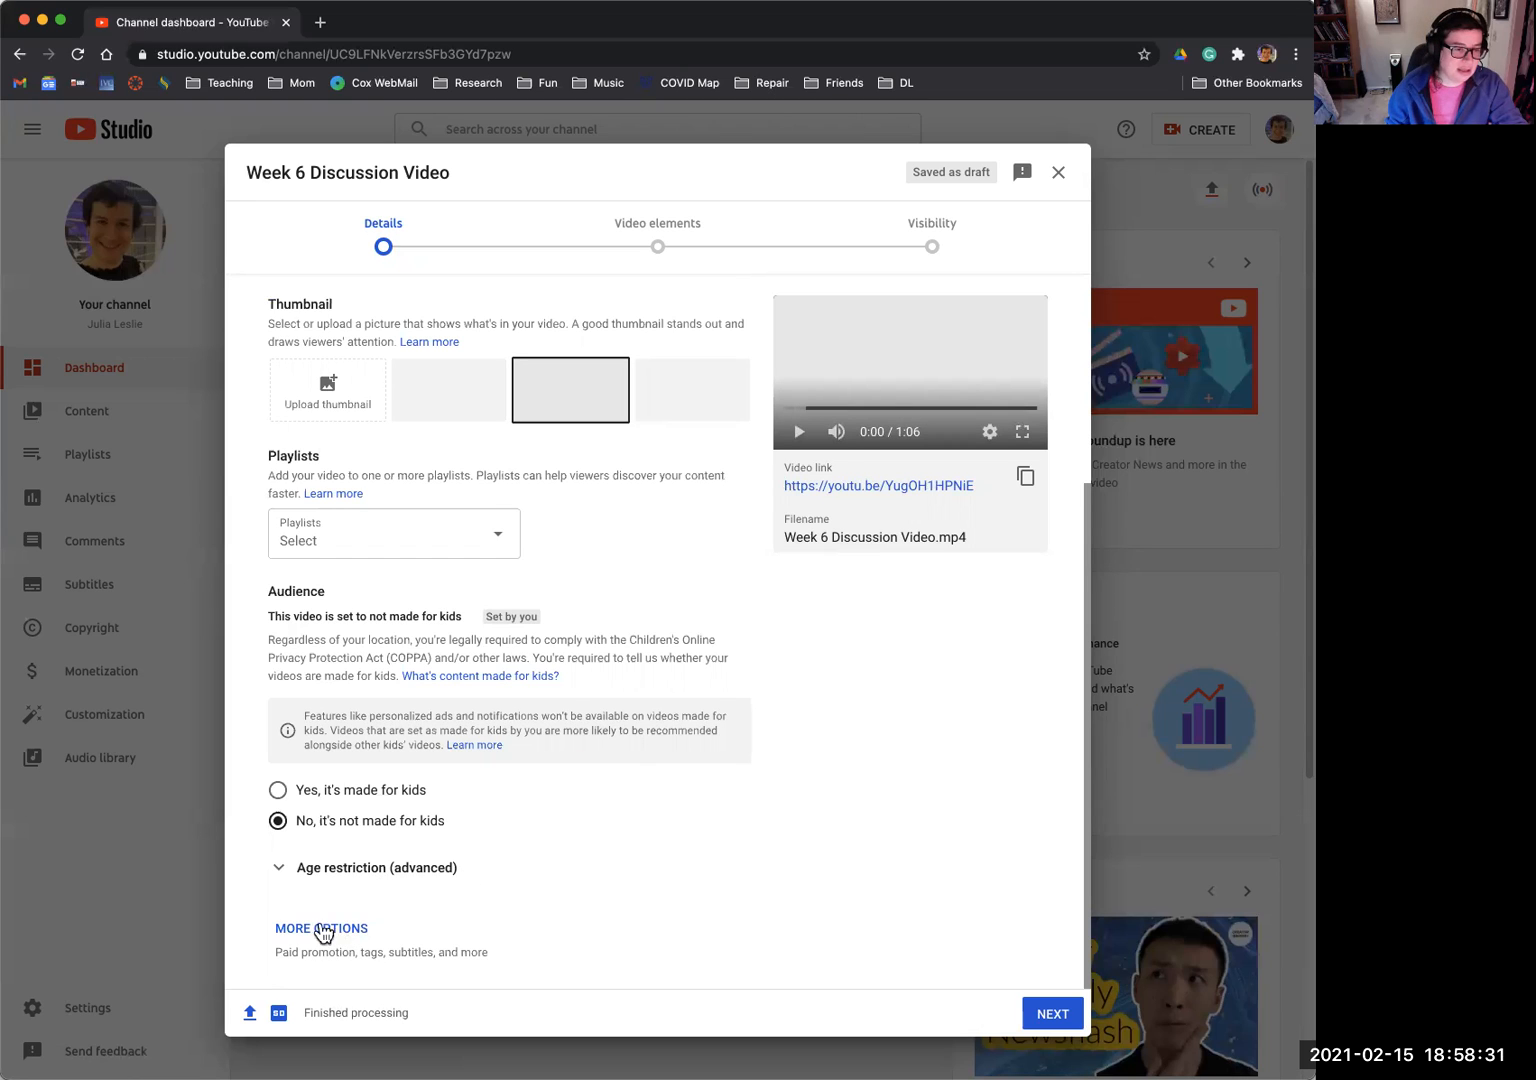
# - Expand the additional video details and set the video language to English
pyautogui.click(322, 930)
pyautogui.scroll(-1, 459, 898)
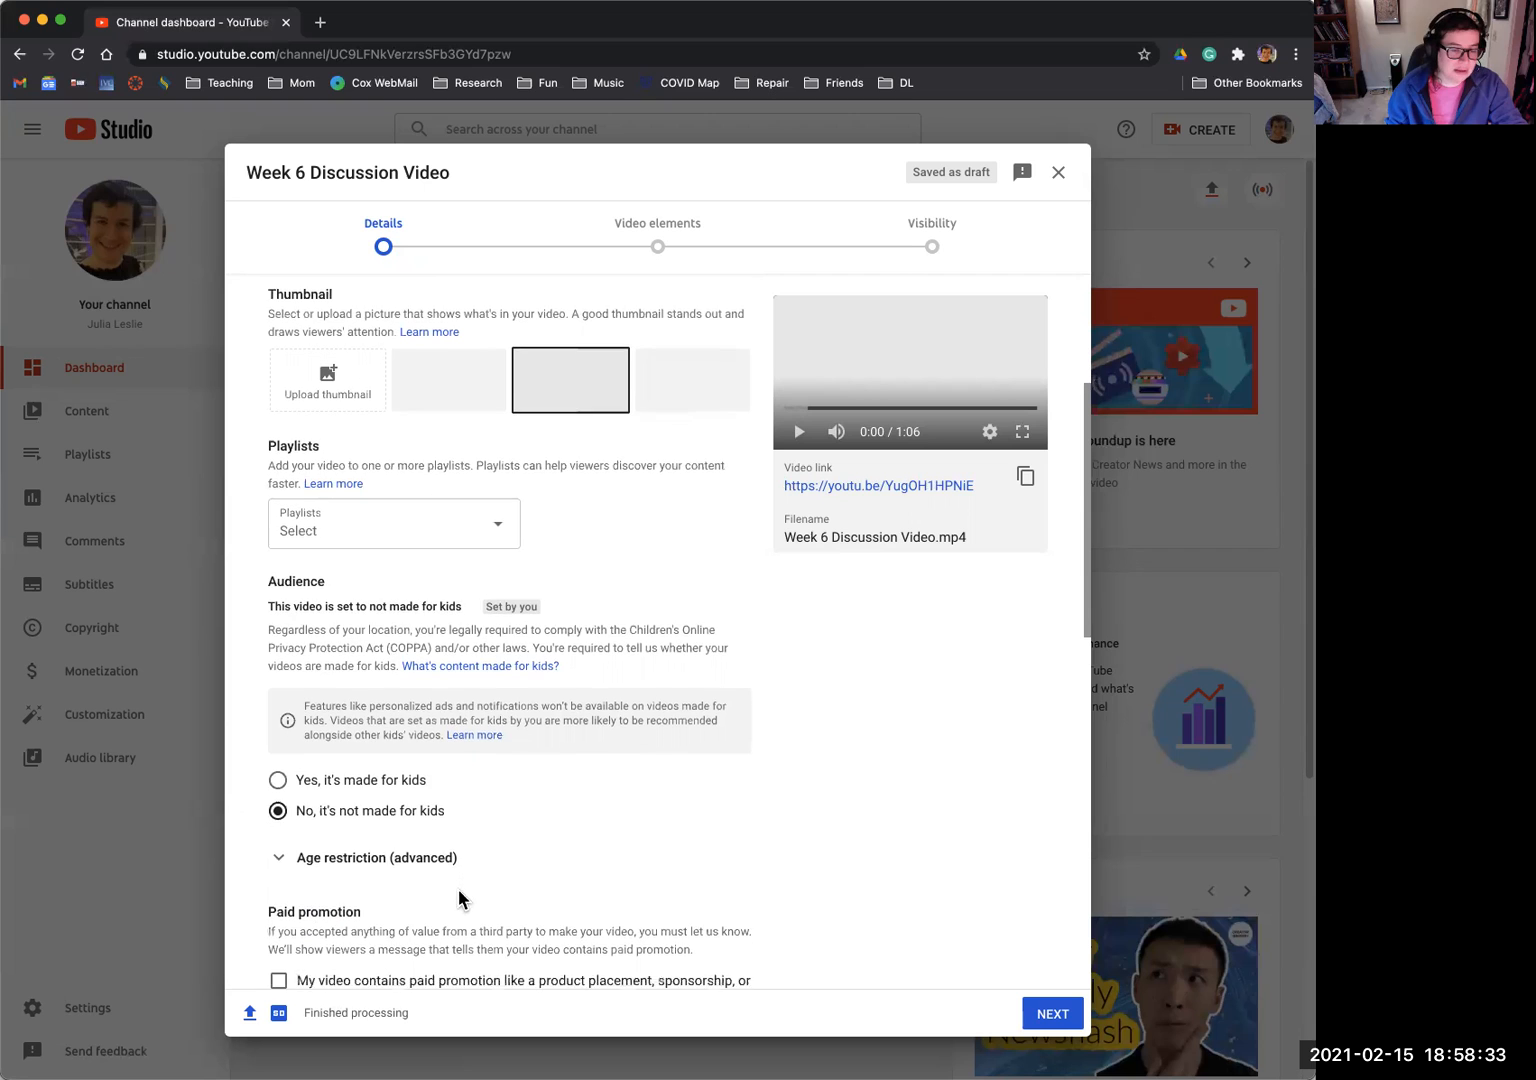
pyautogui.scroll(-3, 460, 897)
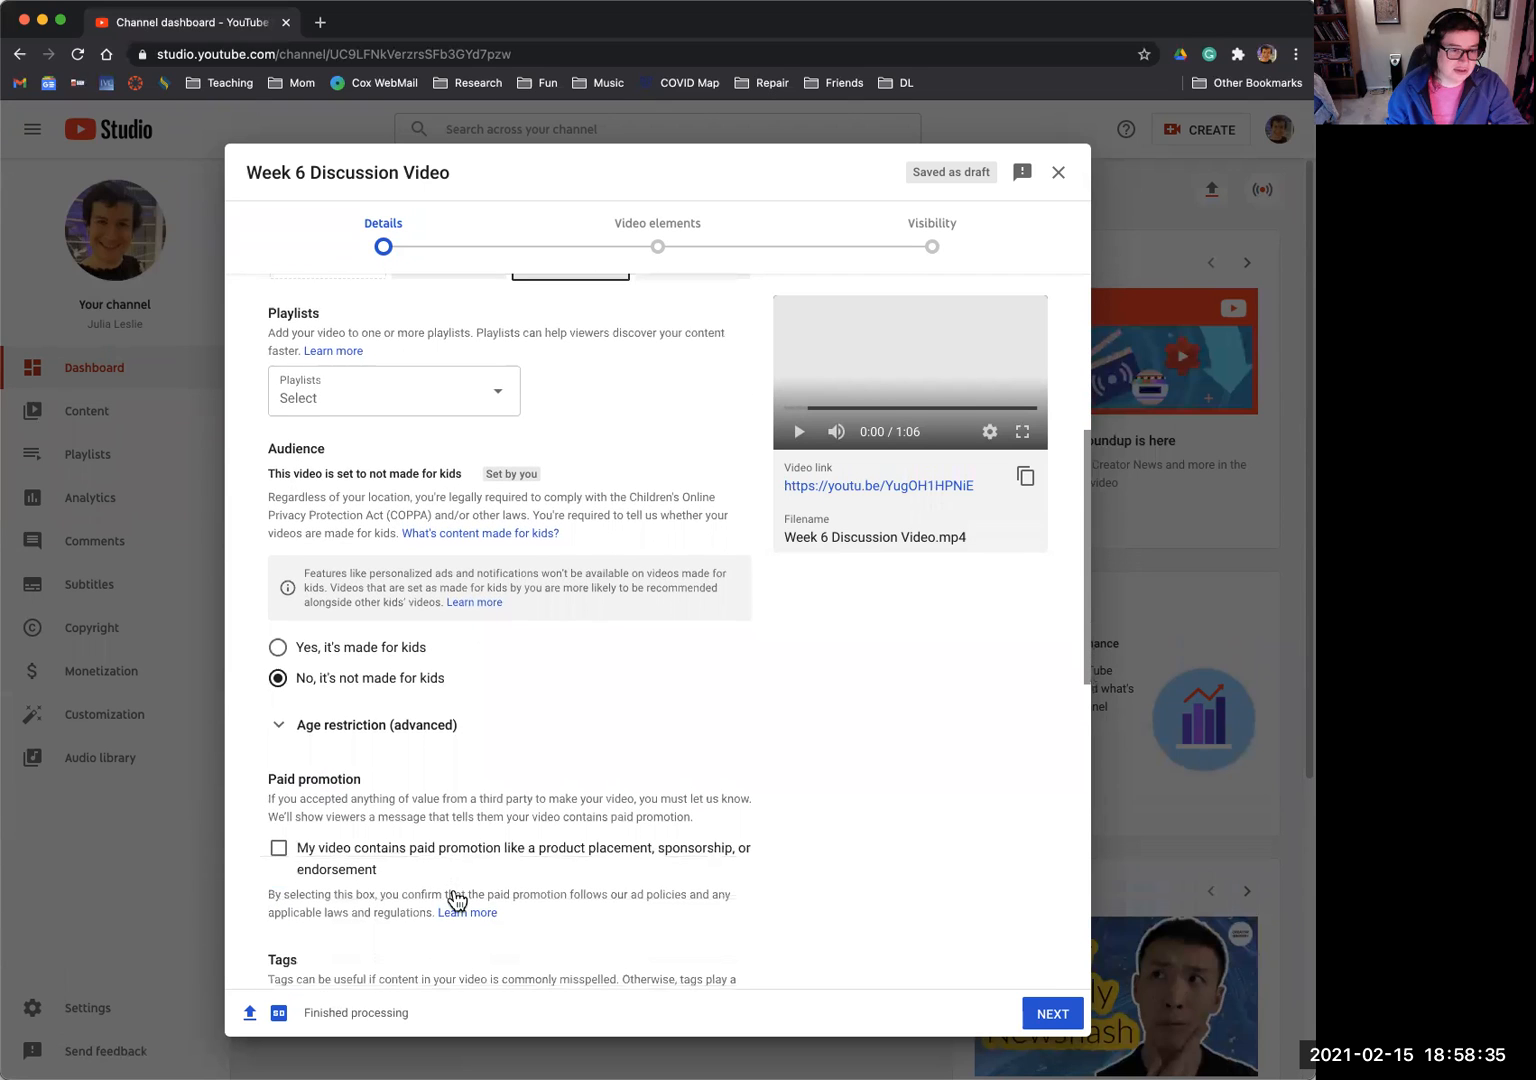
pyautogui.scroll(-1, 457, 900)
pyautogui.scroll(-2, 362, 836)
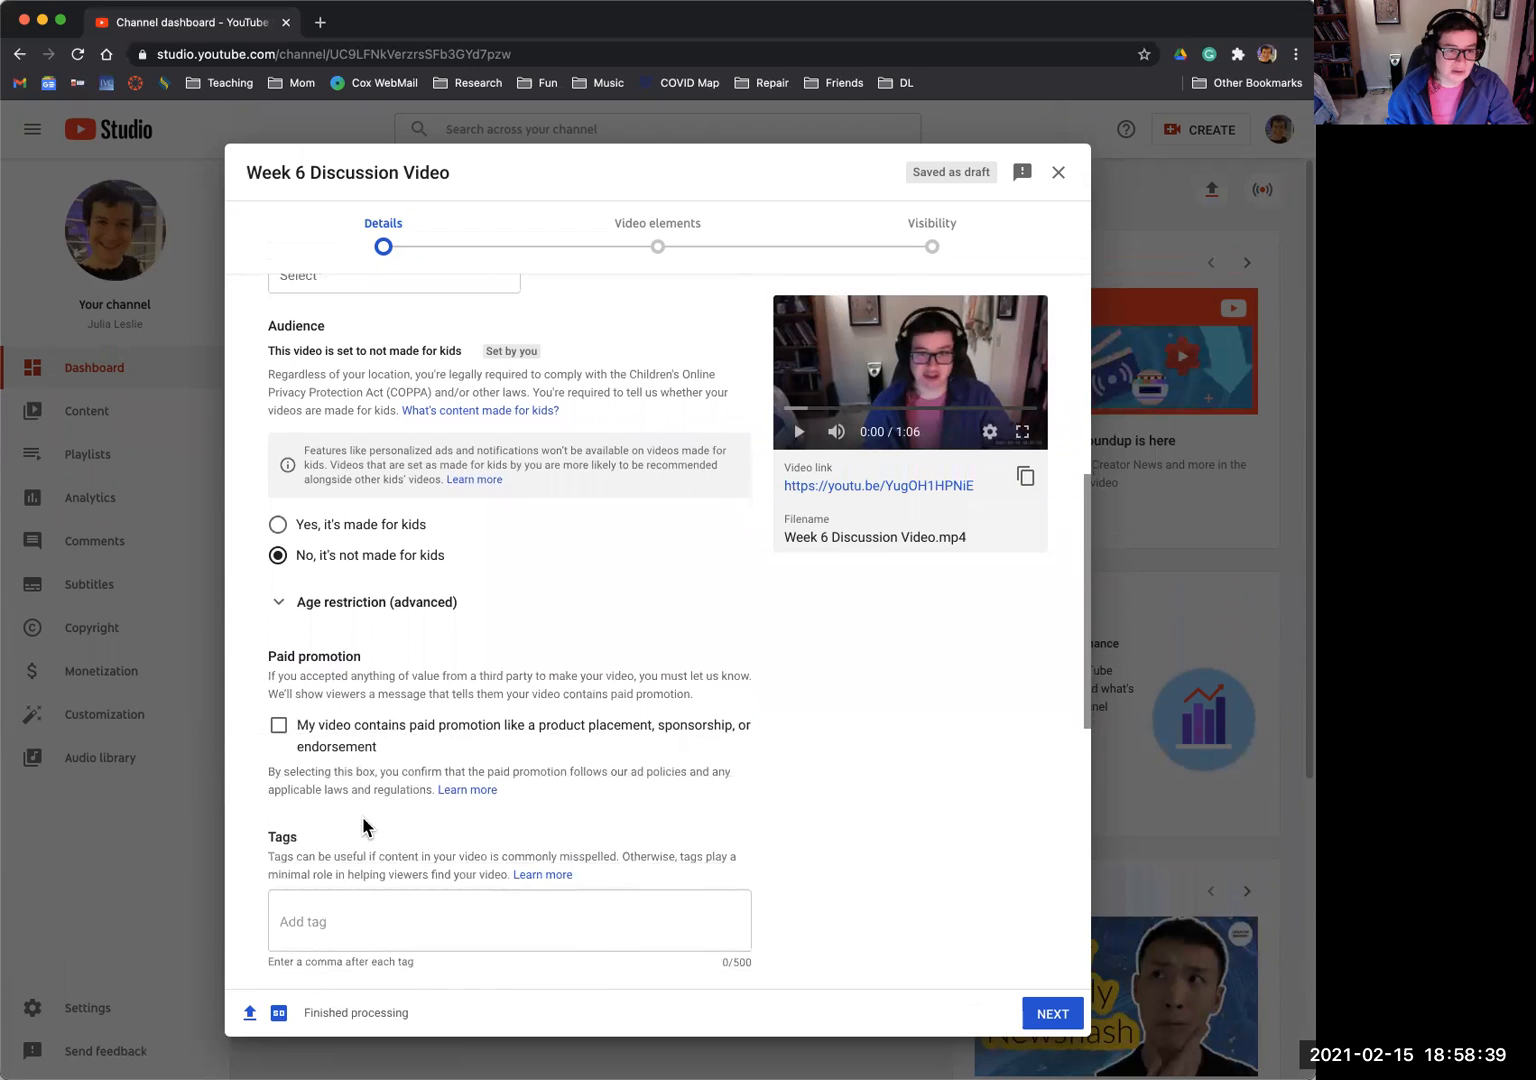
pyautogui.scroll(-1, 362, 816)
pyautogui.scroll(-5, 393, 868)
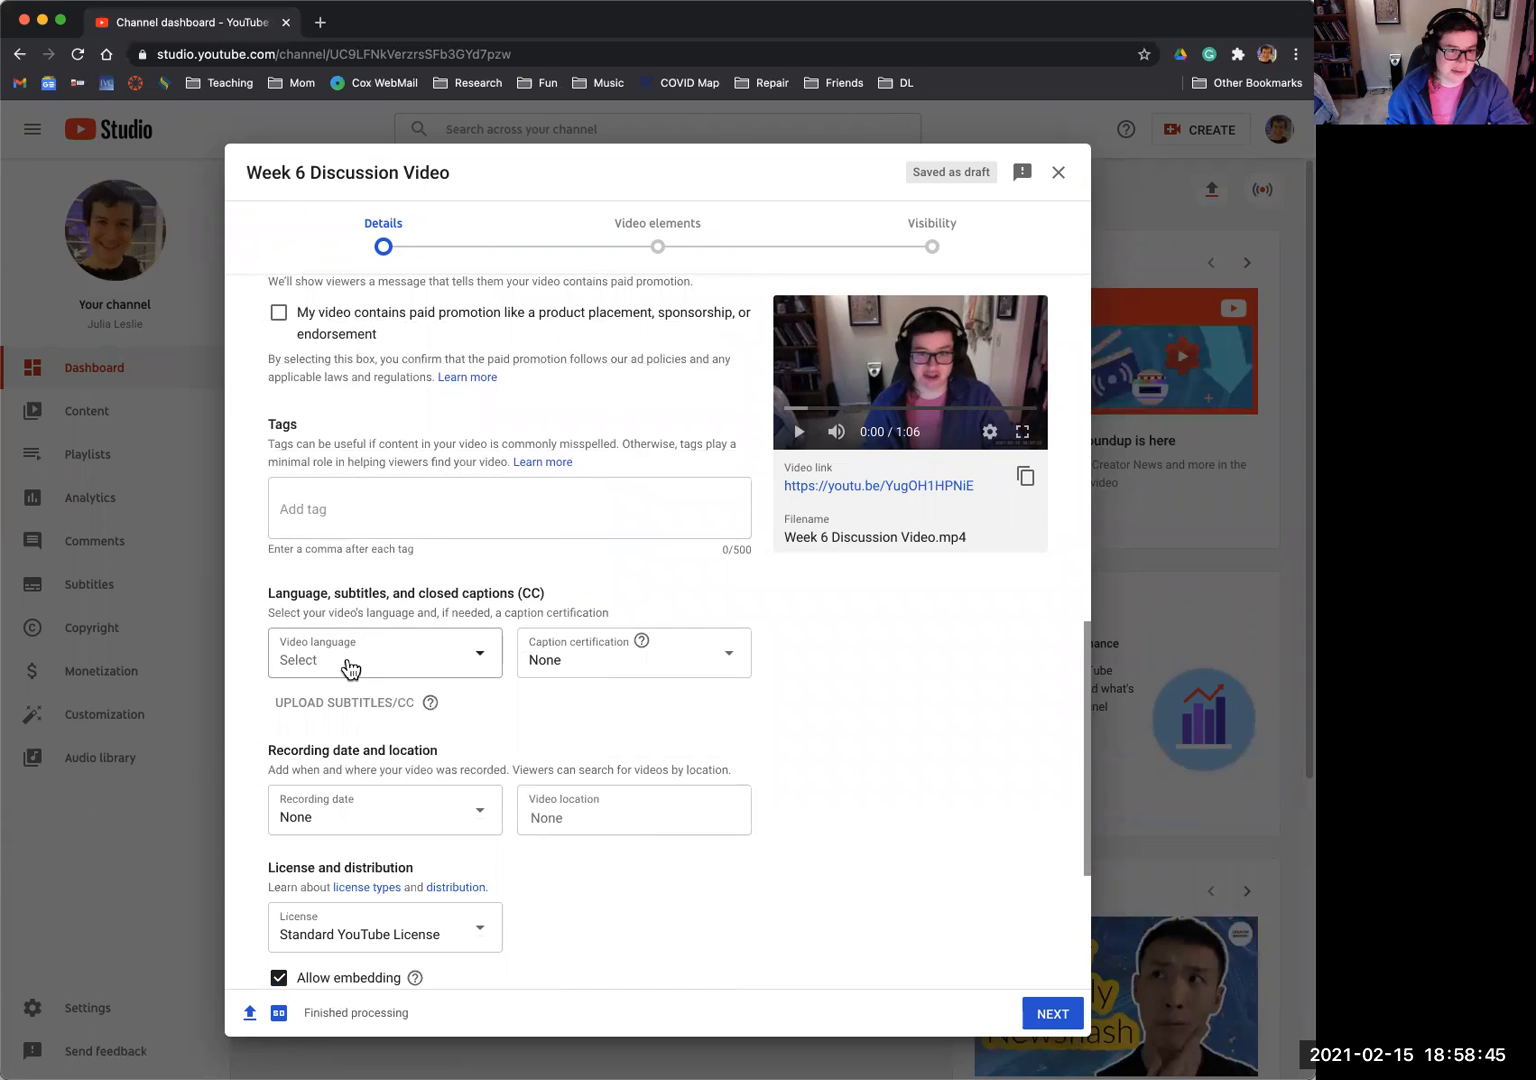
pyautogui.click(350, 665)
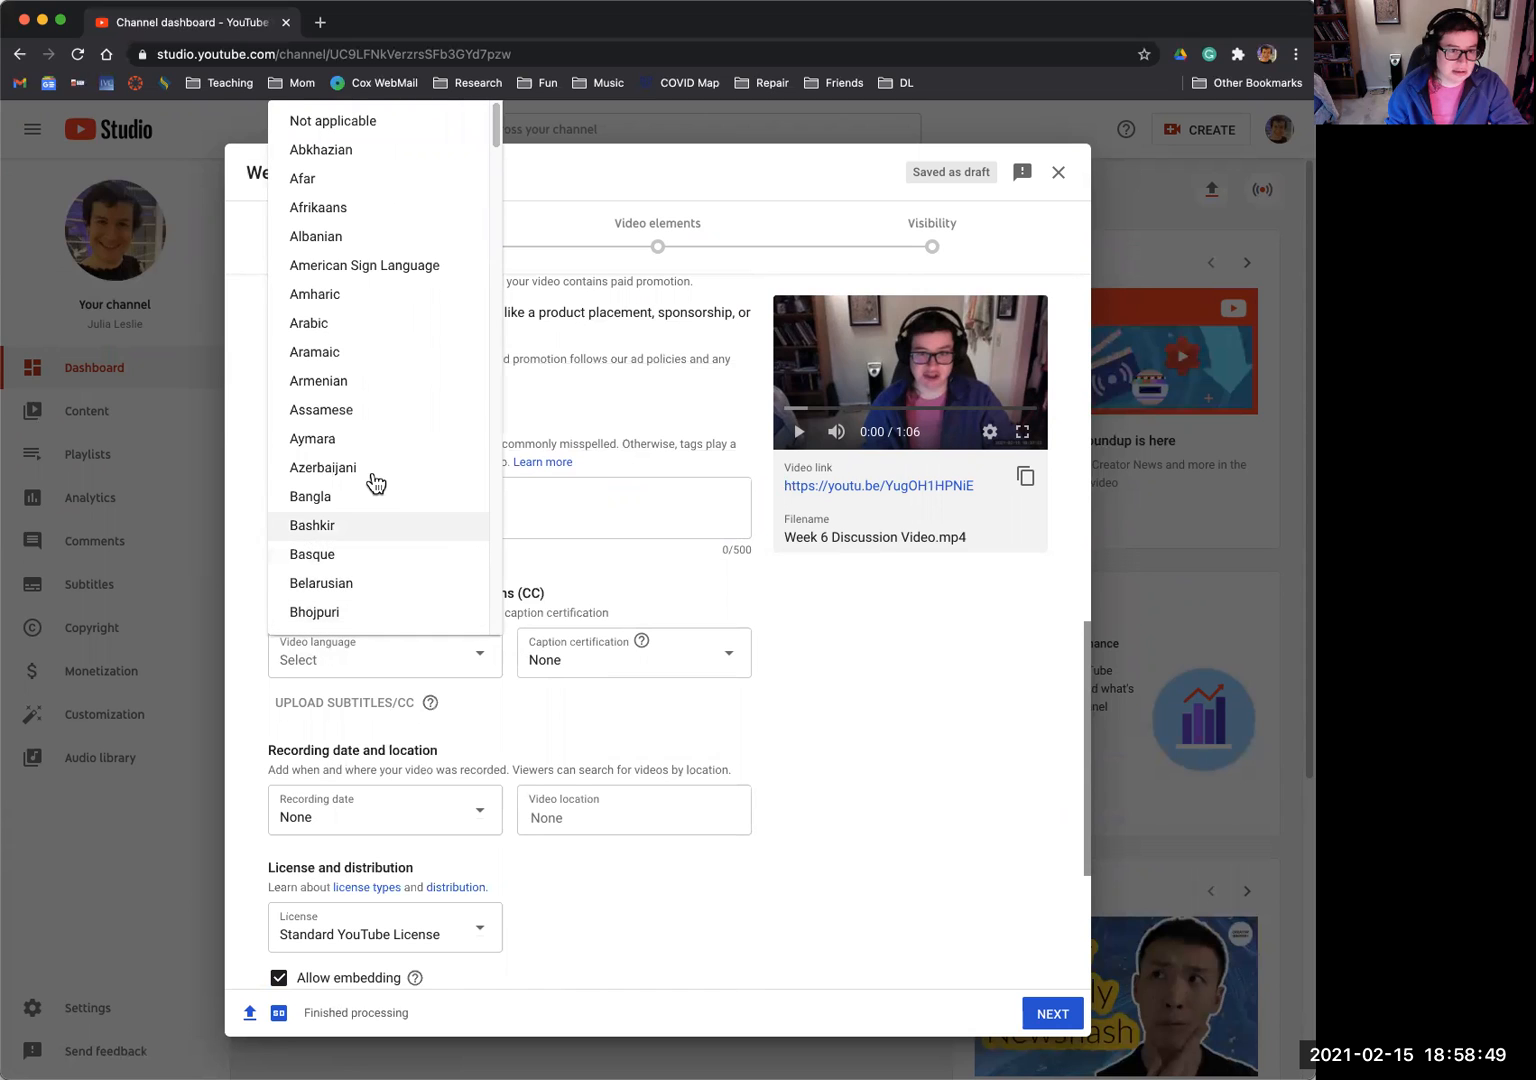
pyautogui.scroll(-8, 369, 421)
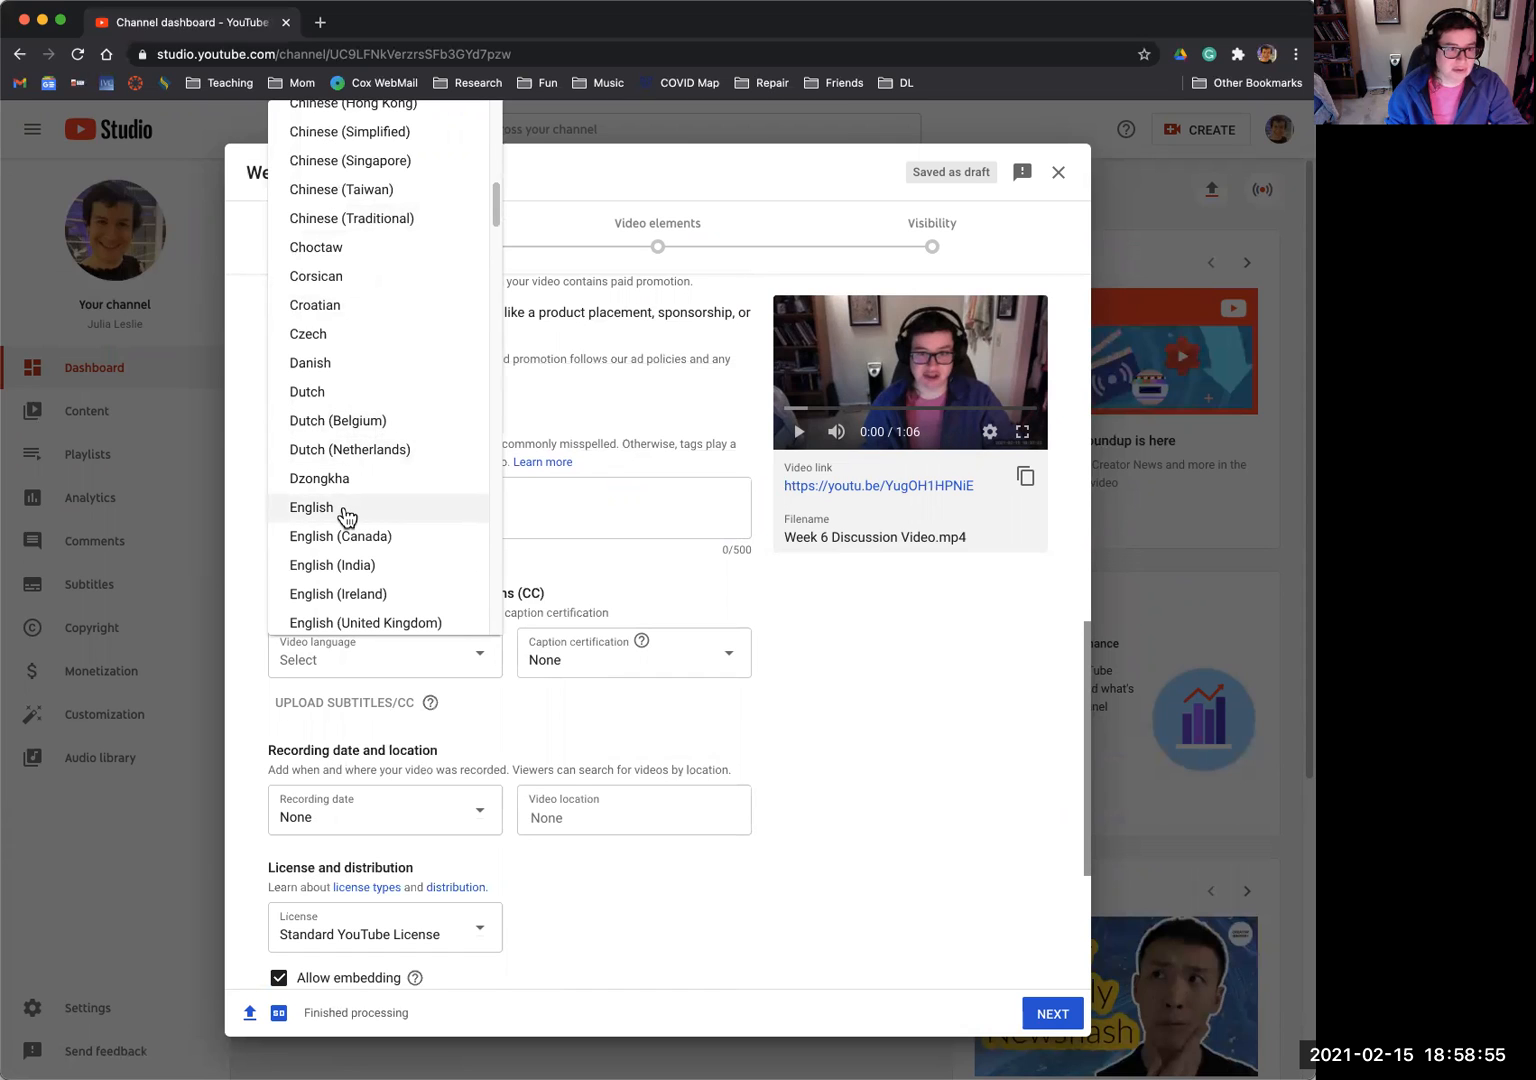
pyautogui.click(343, 515)
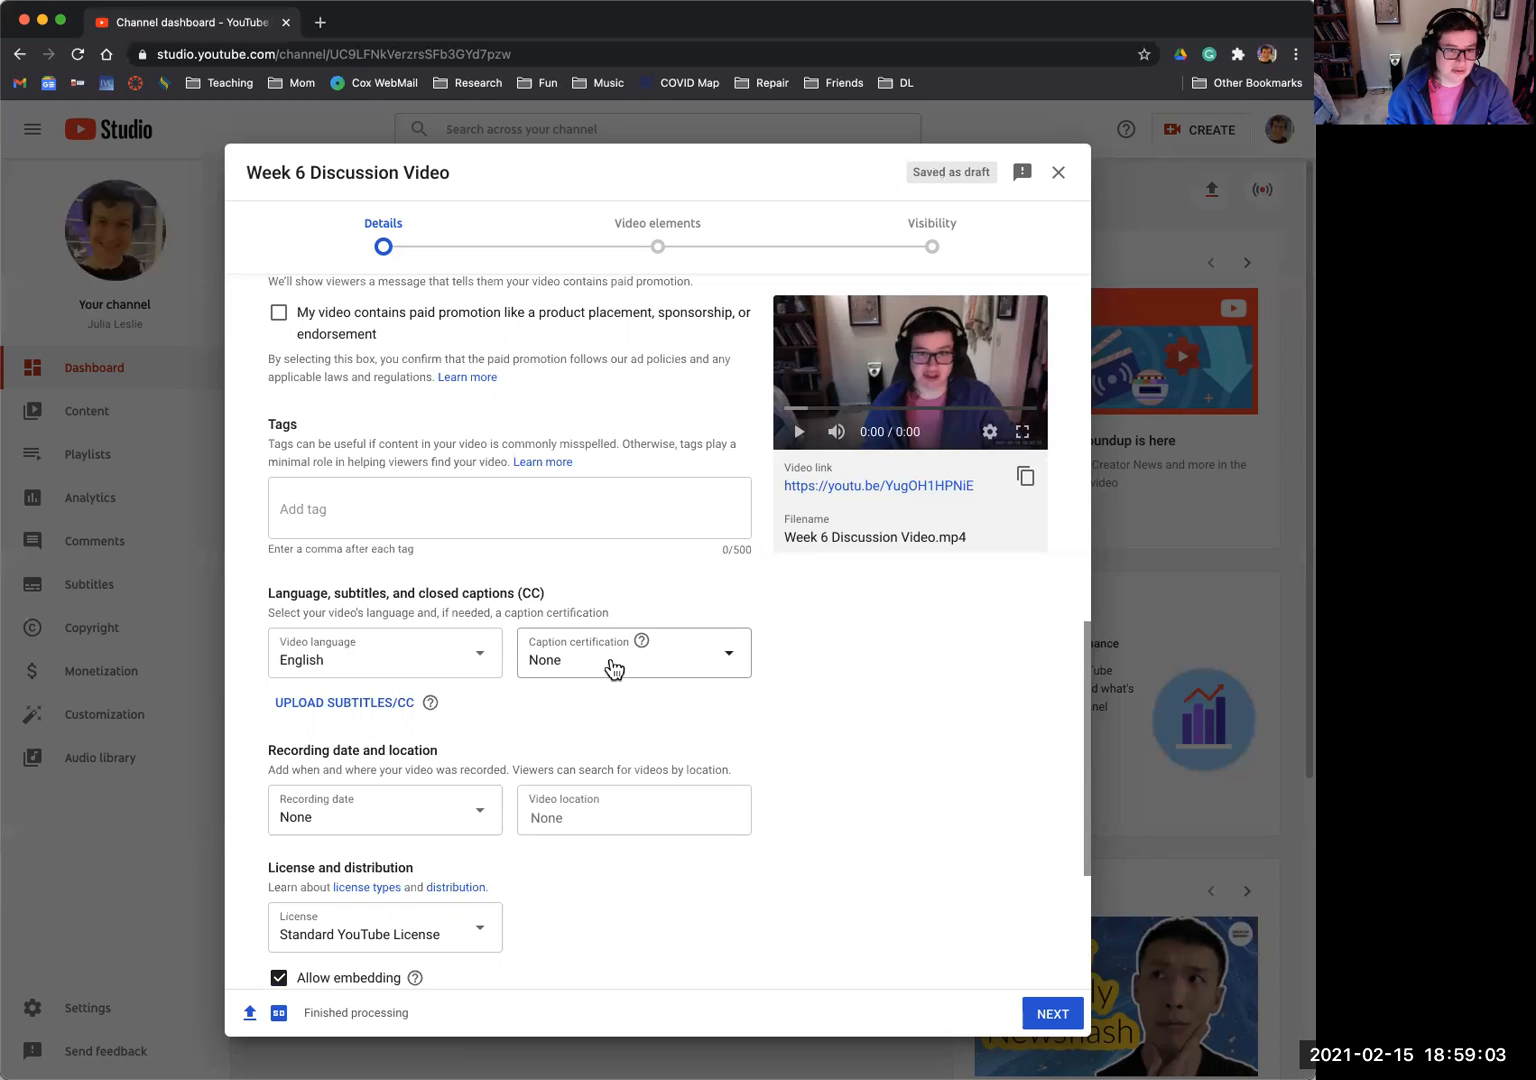
# - Turn off publishing the video to the subscriptions feed and notifying subscribers
pyautogui.scroll(-1, 393, 721)
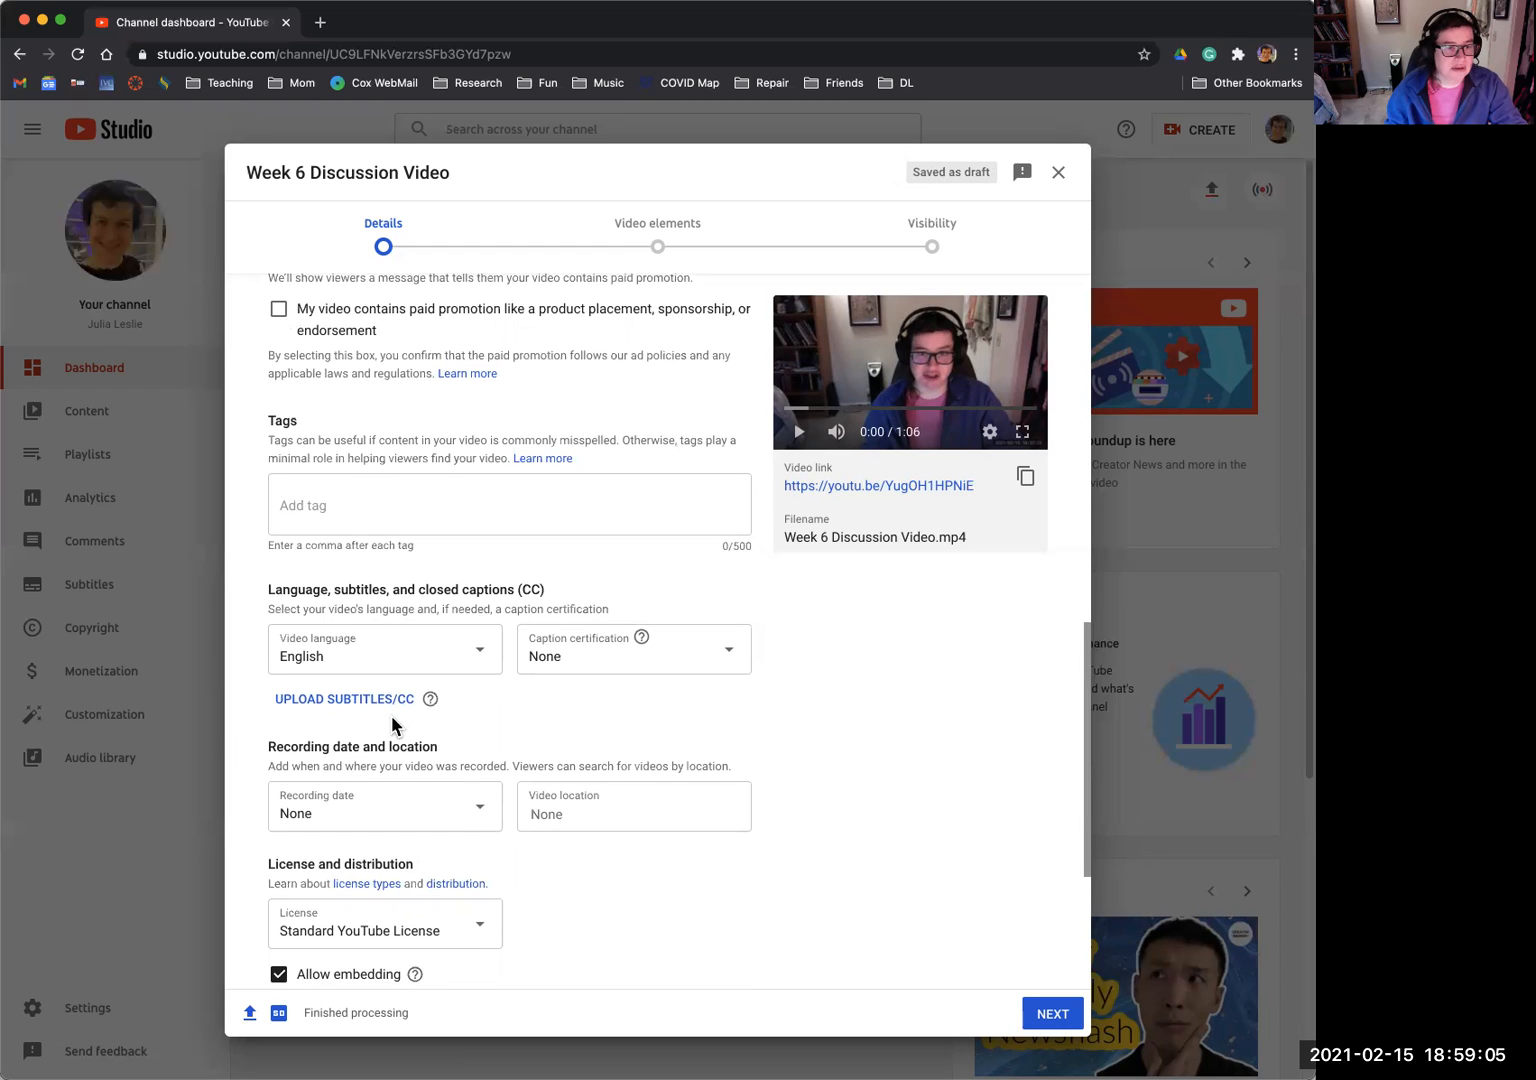
pyautogui.scroll(-2, 392, 715)
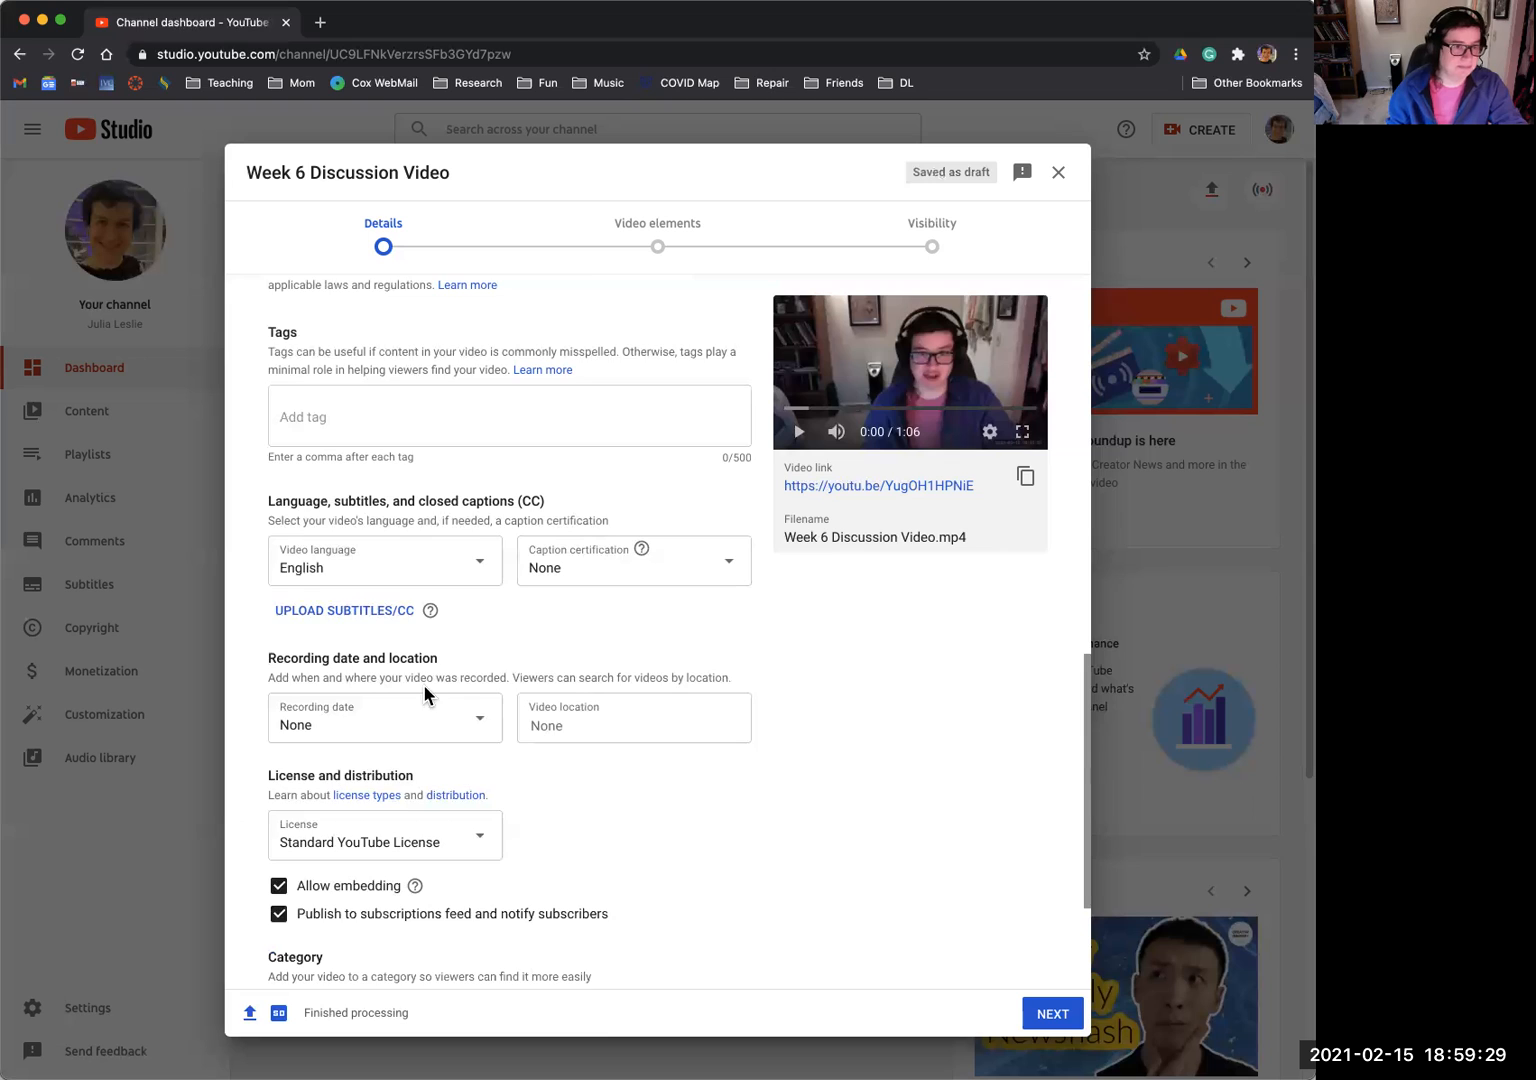
pyautogui.scroll(-2, 422, 684)
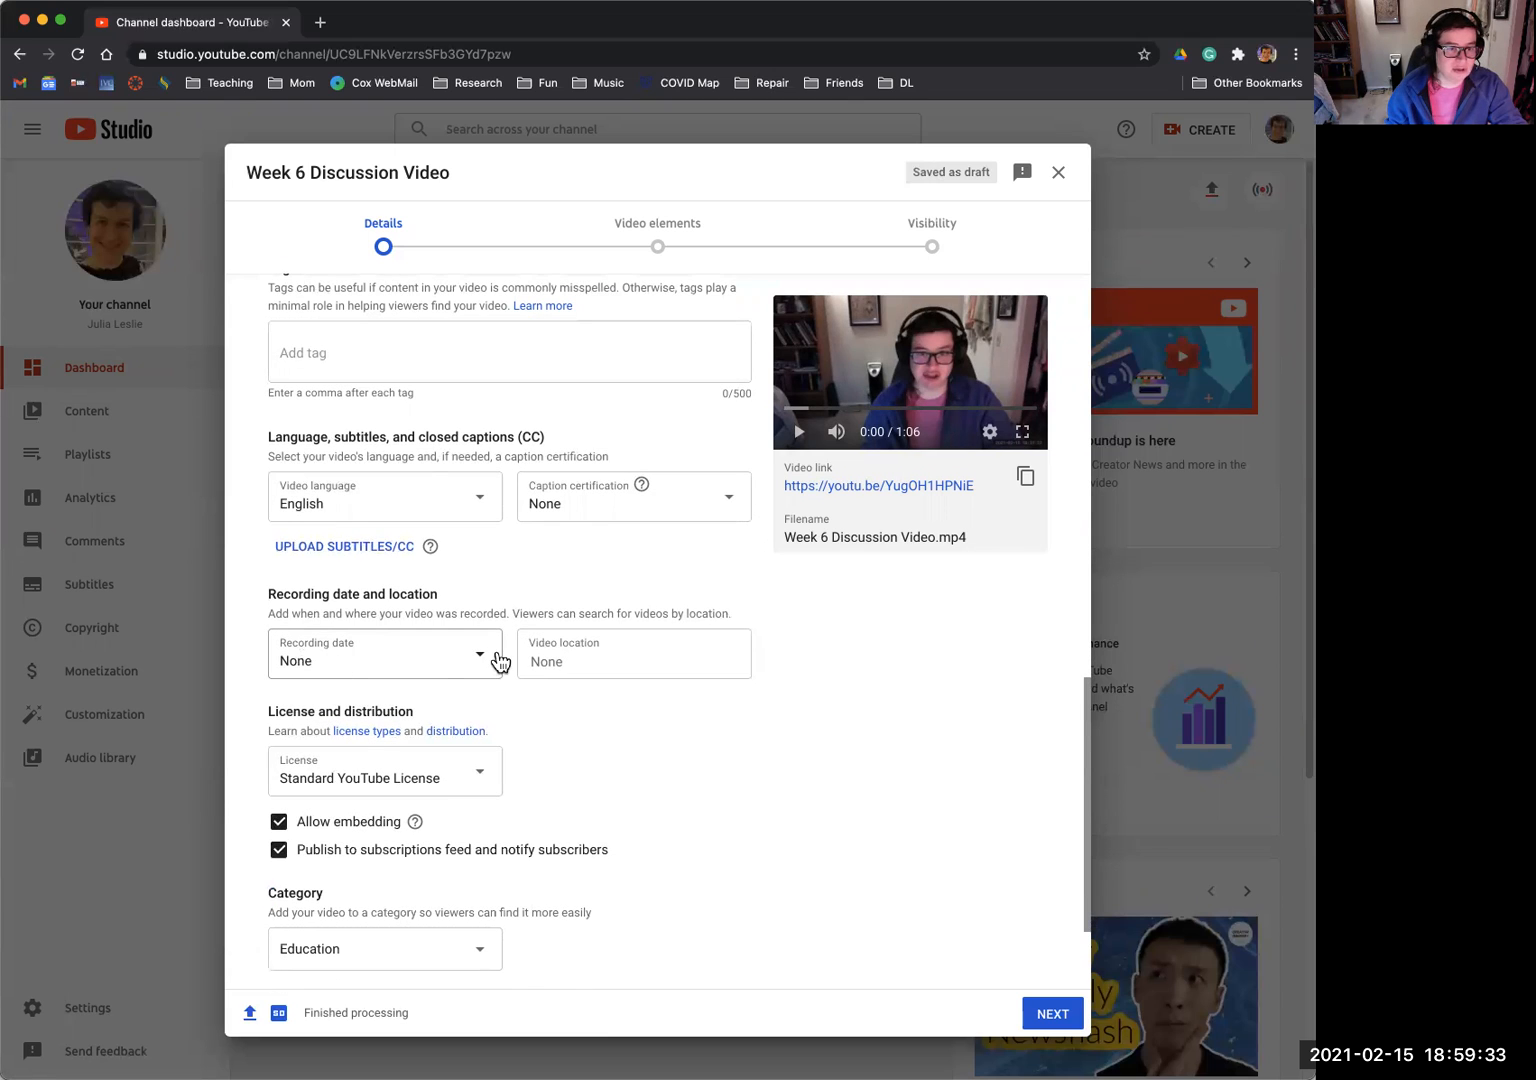
pyautogui.scroll(-2, 415, 674)
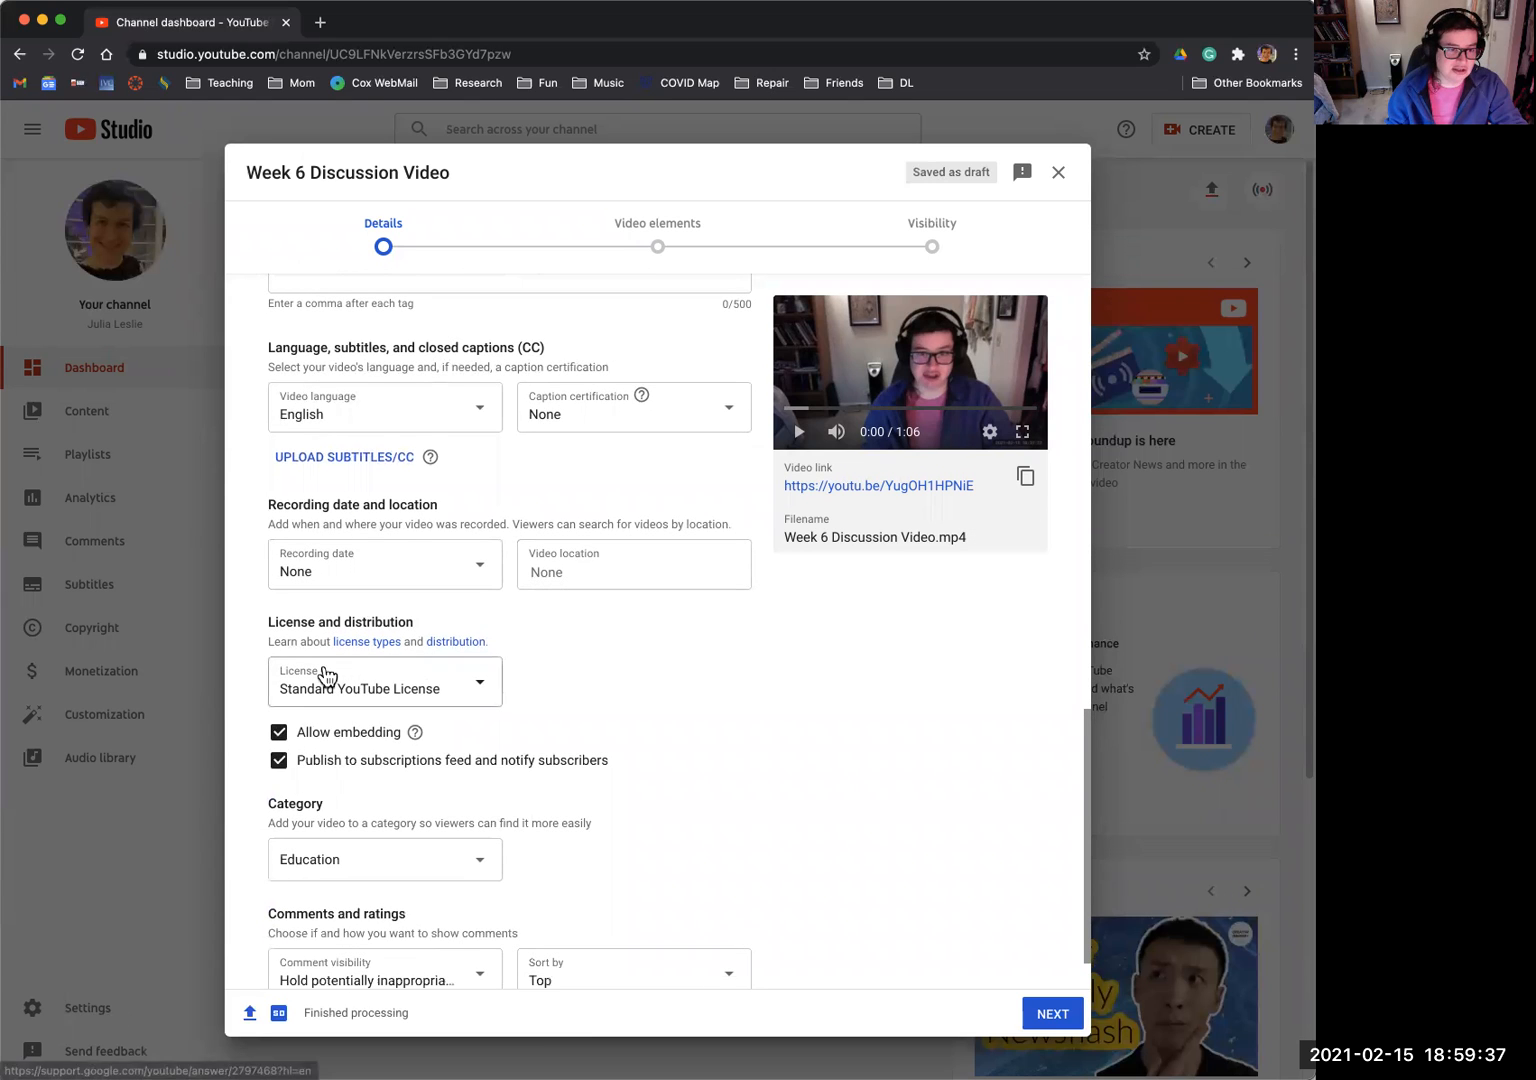
pyautogui.scroll(-1, 362, 686)
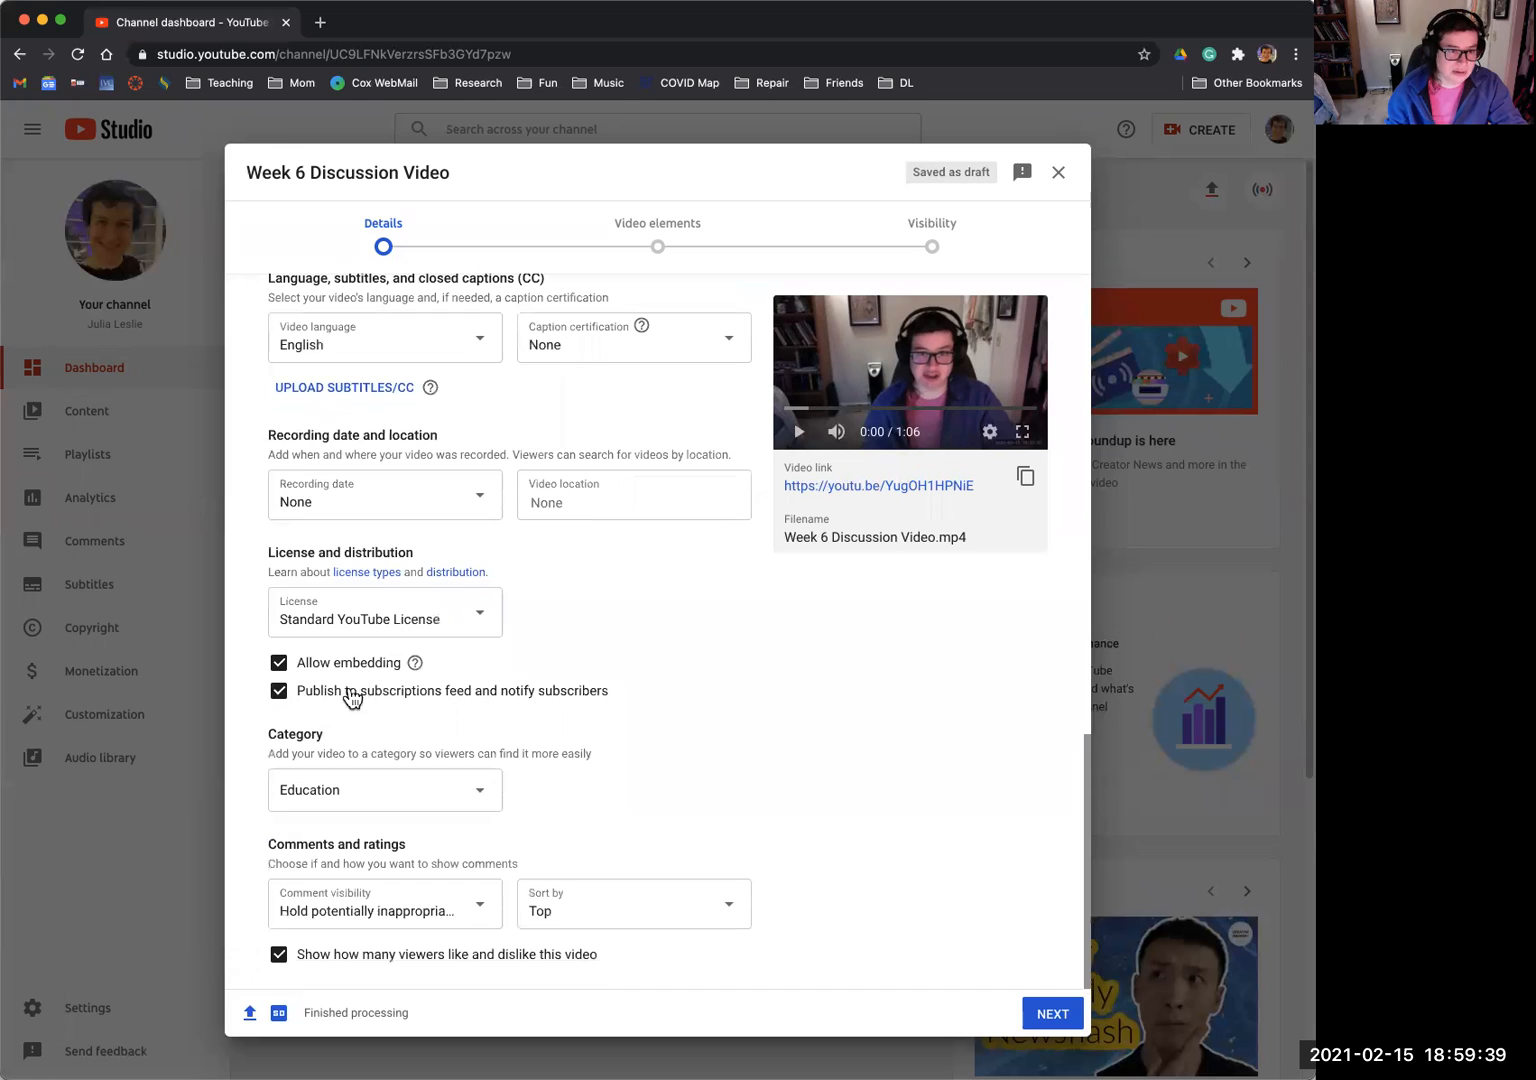
pyautogui.click(278, 693)
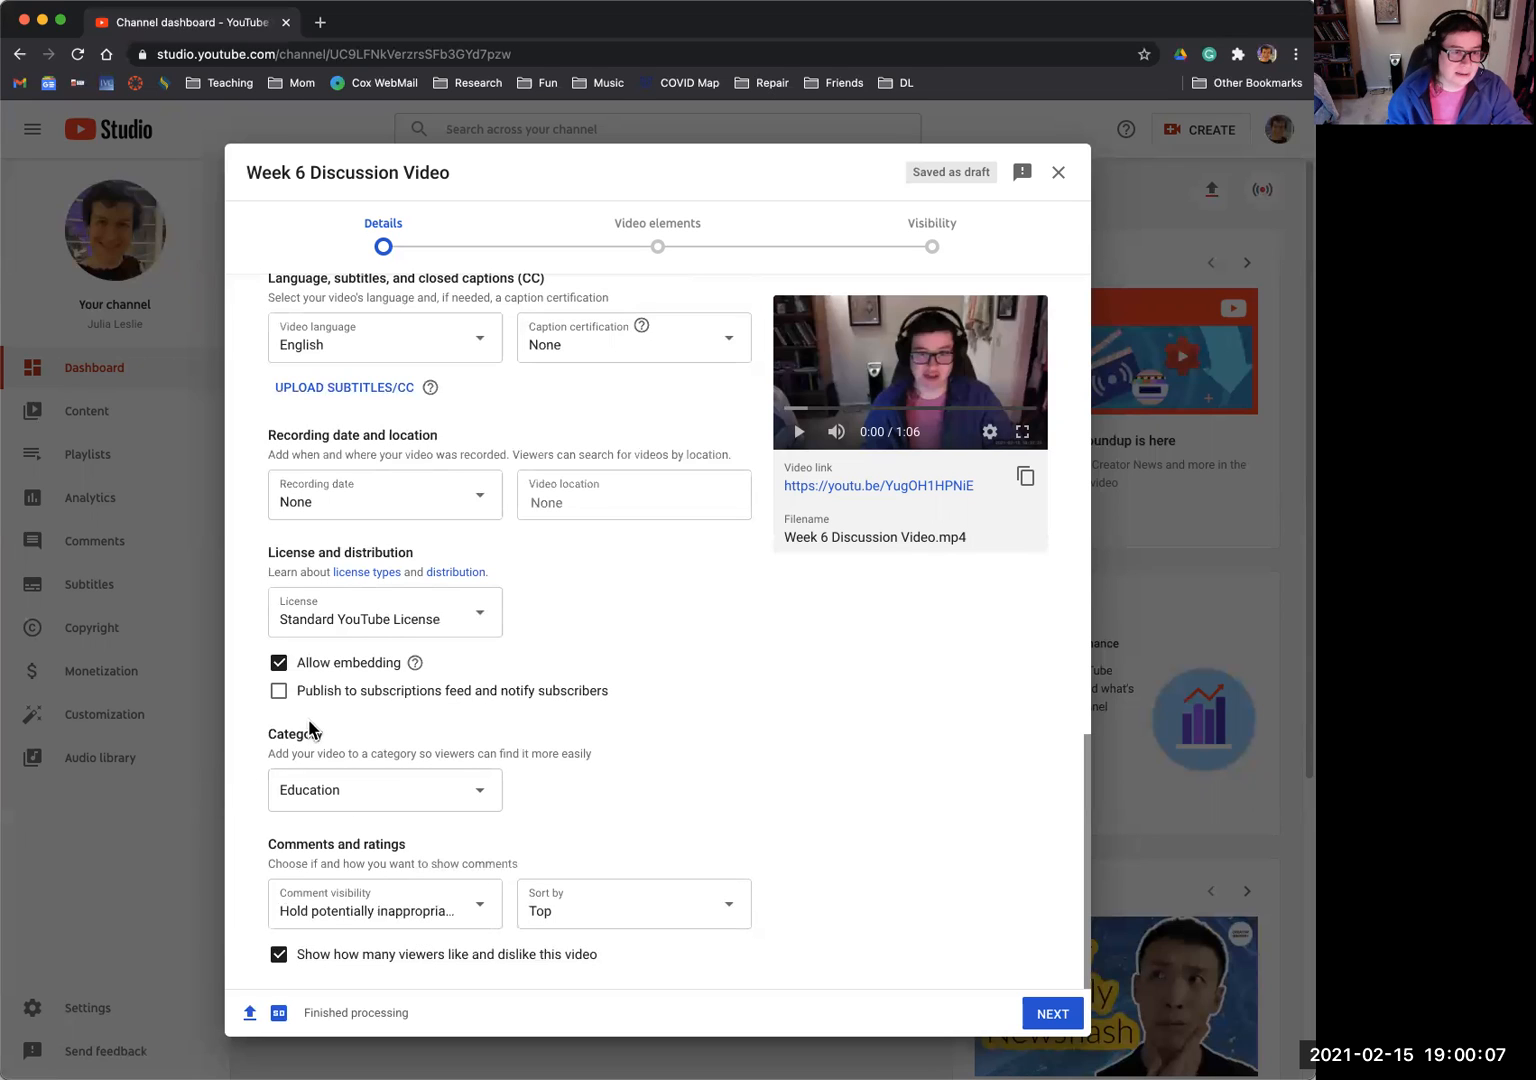
# - Review the list of available video categories
pyautogui.click(345, 790)
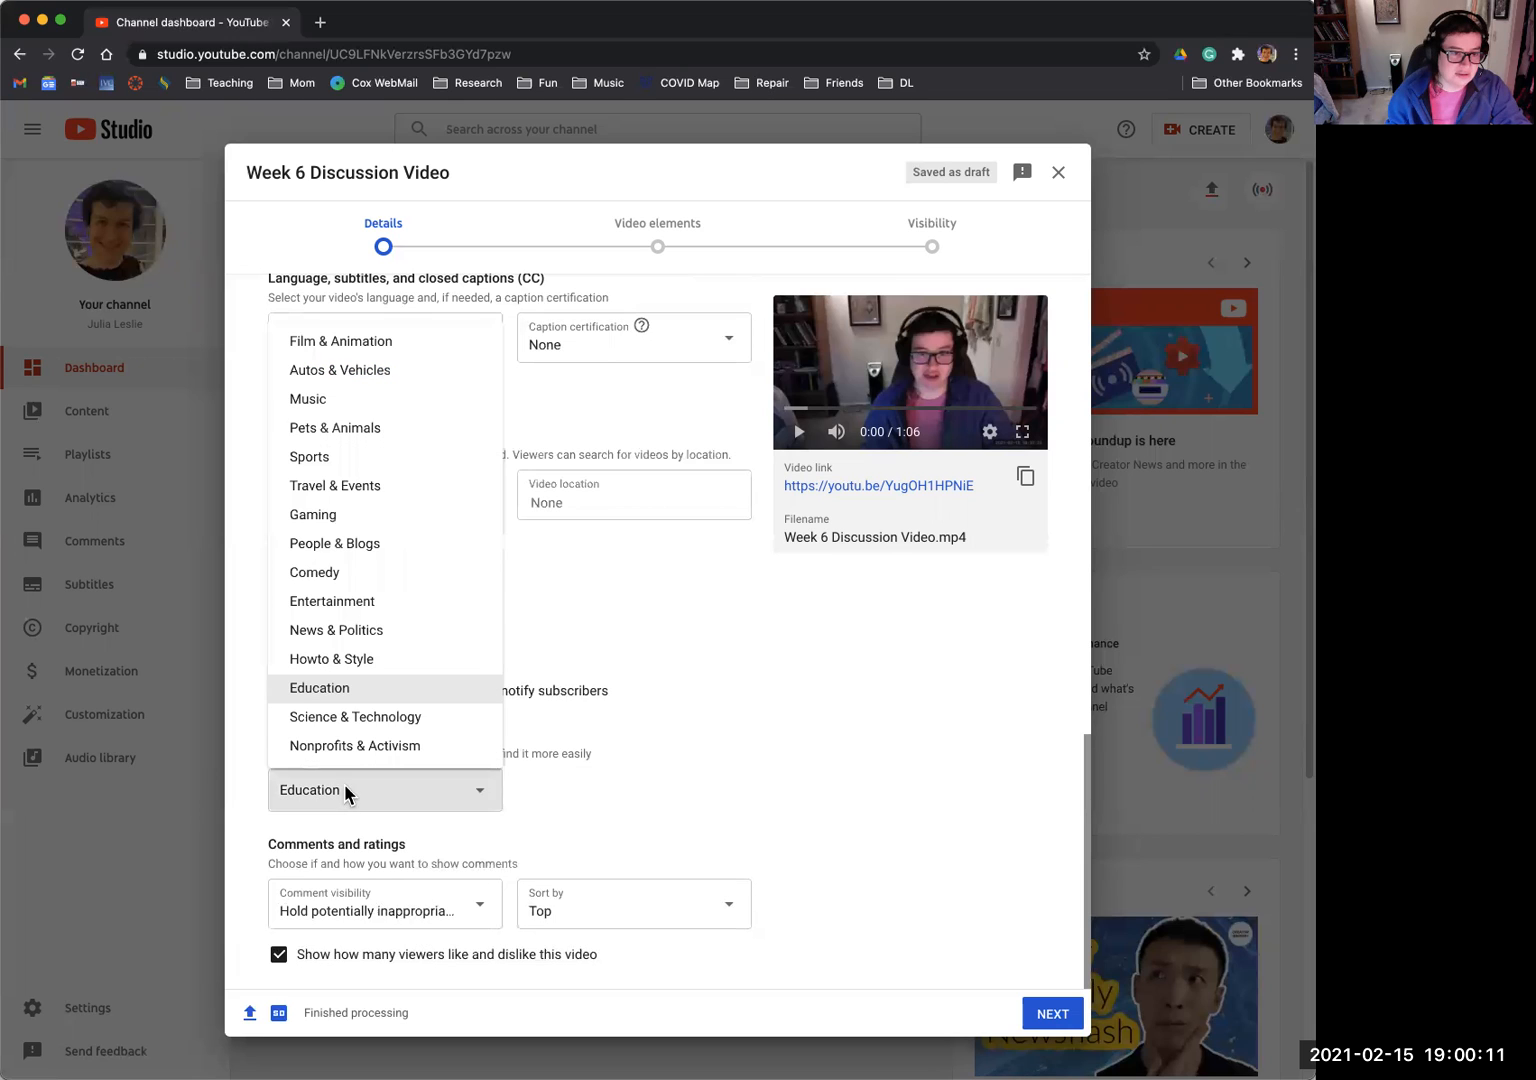
pyautogui.click(759, 748)
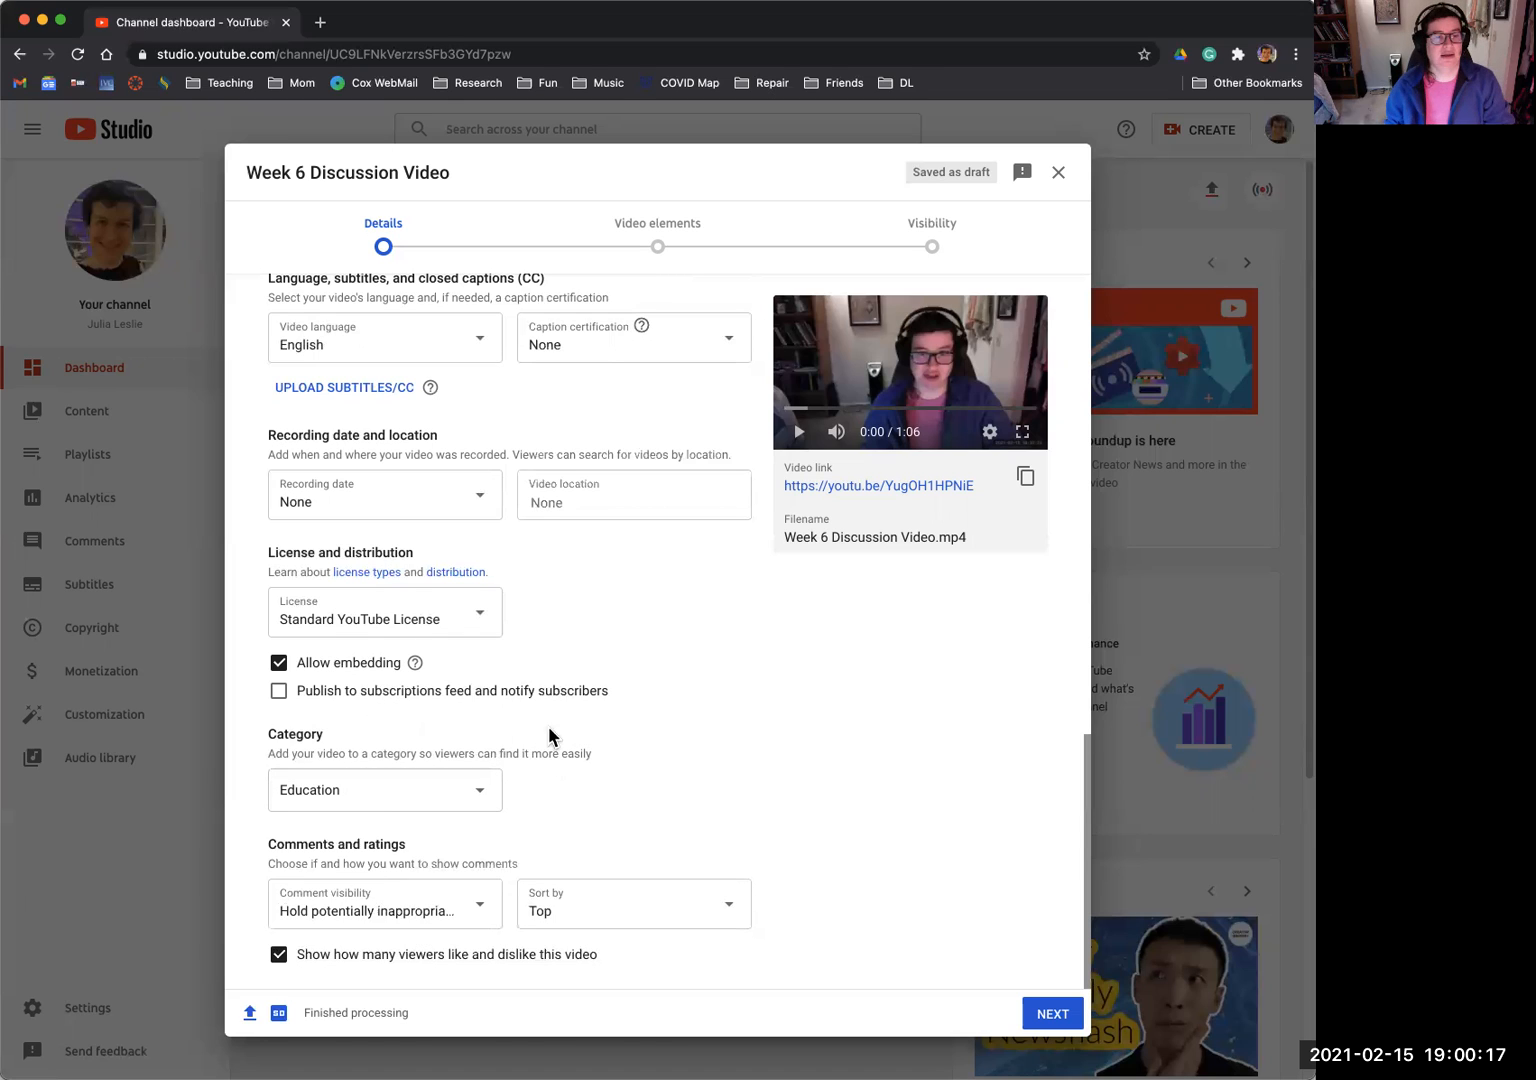
pyautogui.click(425, 792)
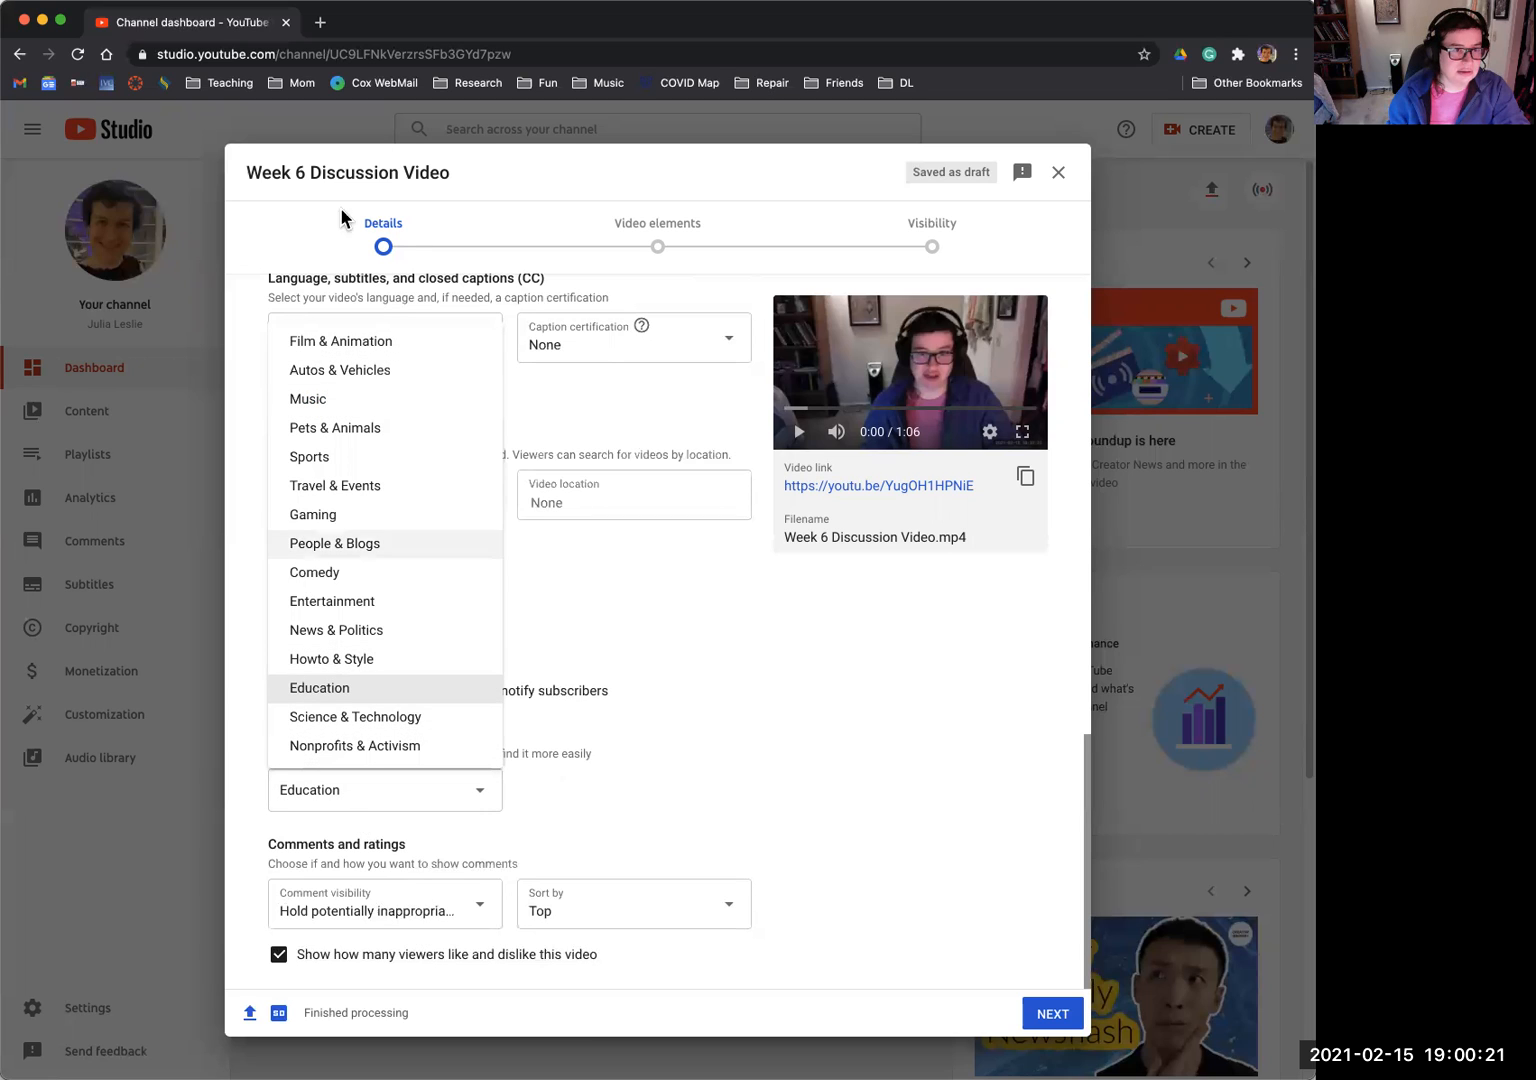
pyautogui.click(762, 813)
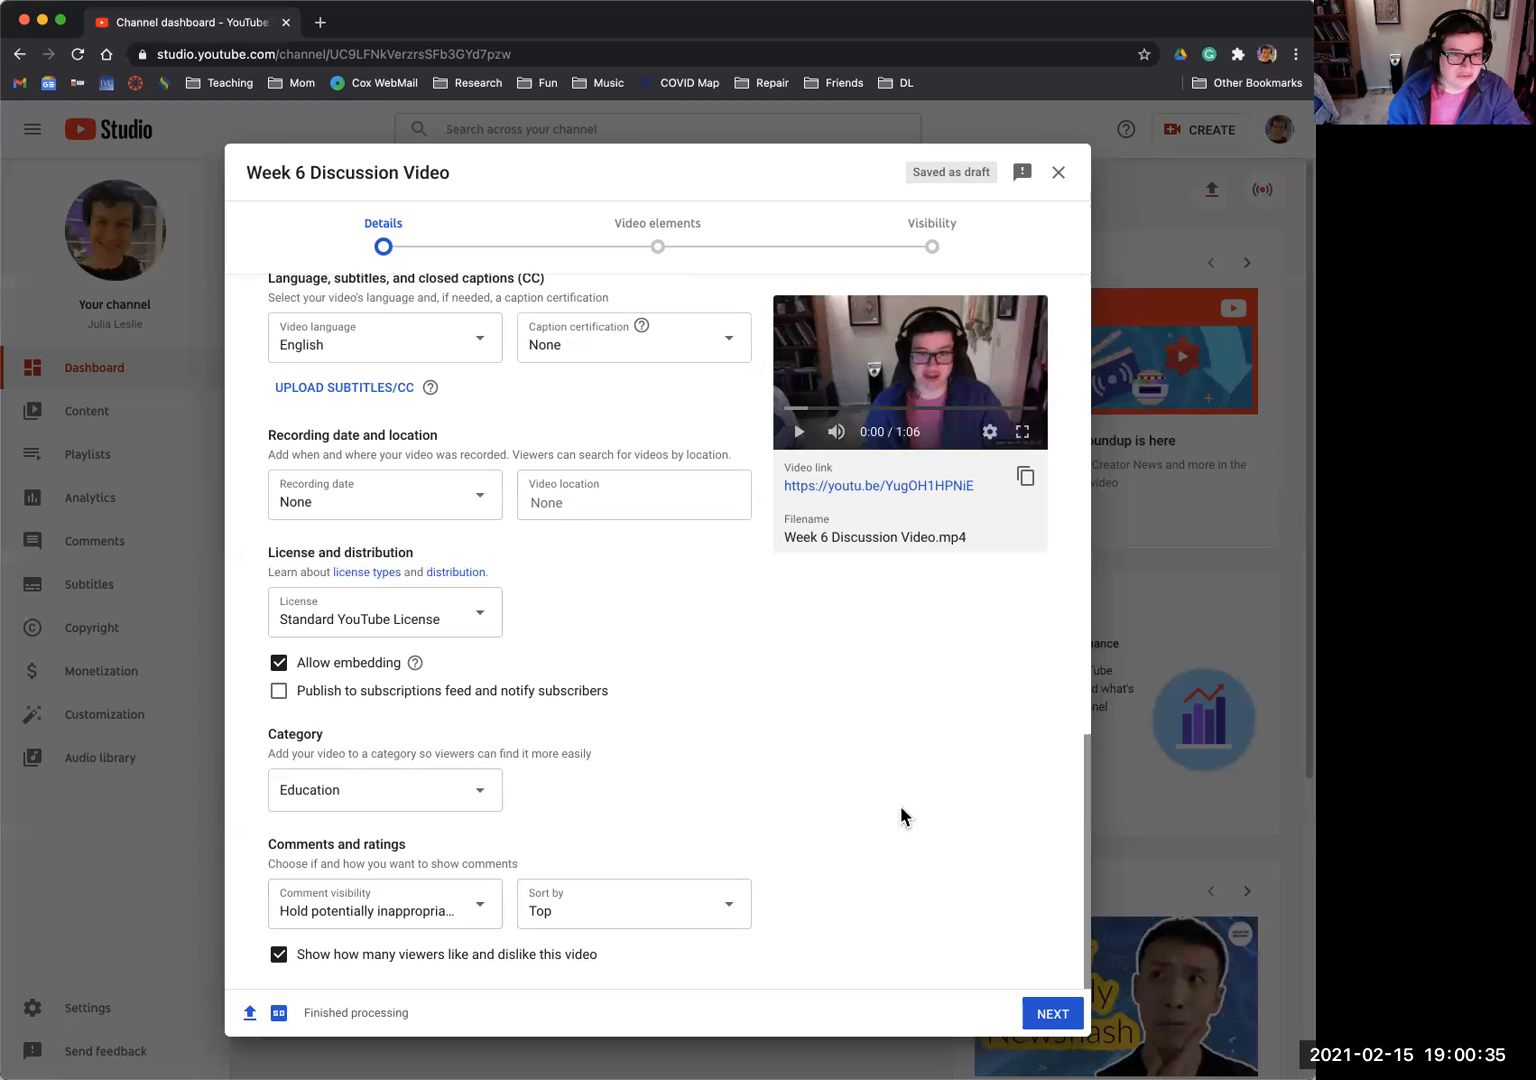
# - Proceed to the visibility settings without adding video elements, and select Public after trying Private and Unlisted
pyautogui.click(1055, 1016)
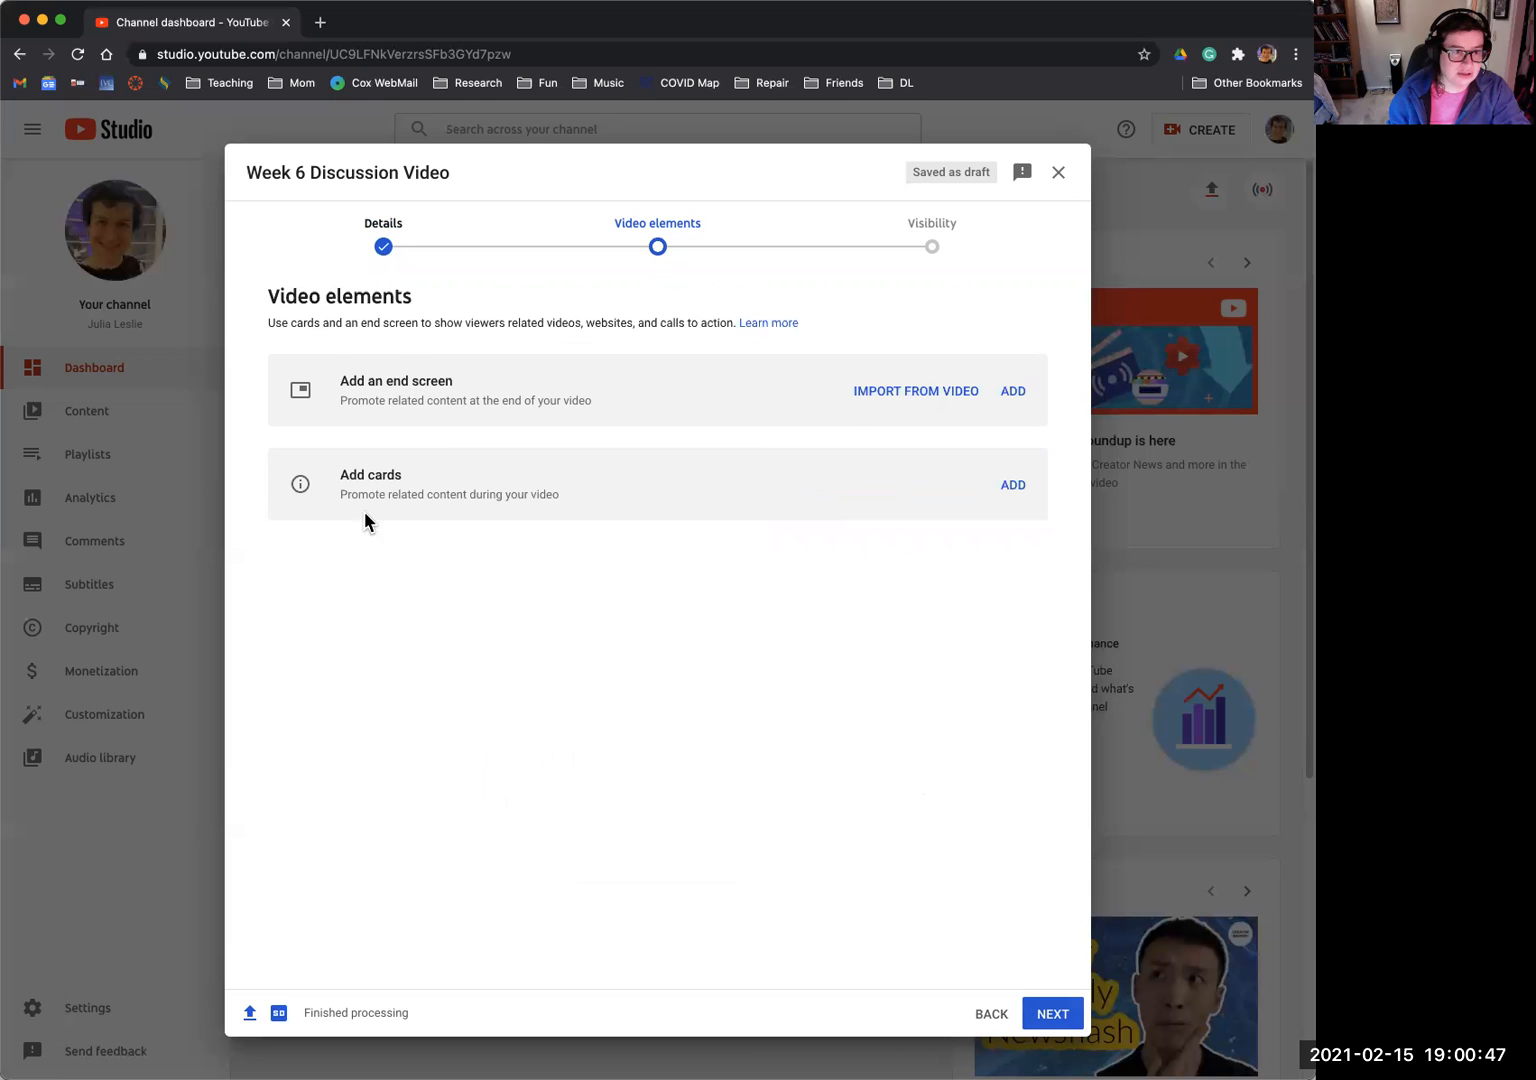
pyautogui.click(1051, 1020)
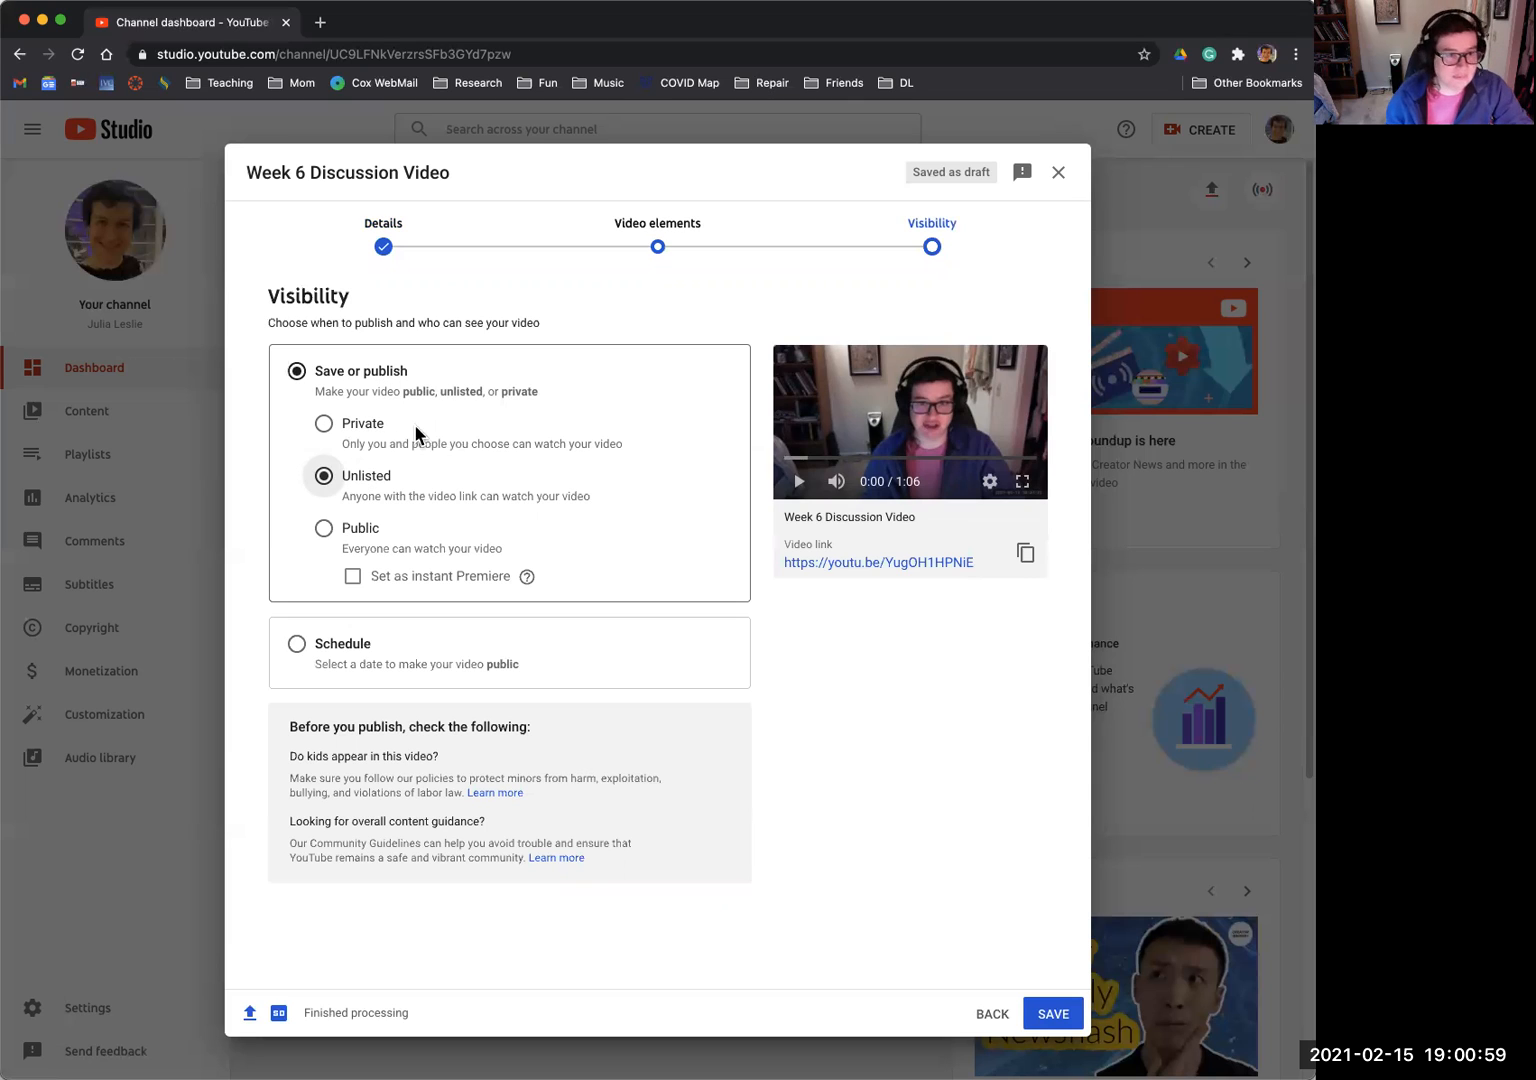
pyautogui.click(324, 423)
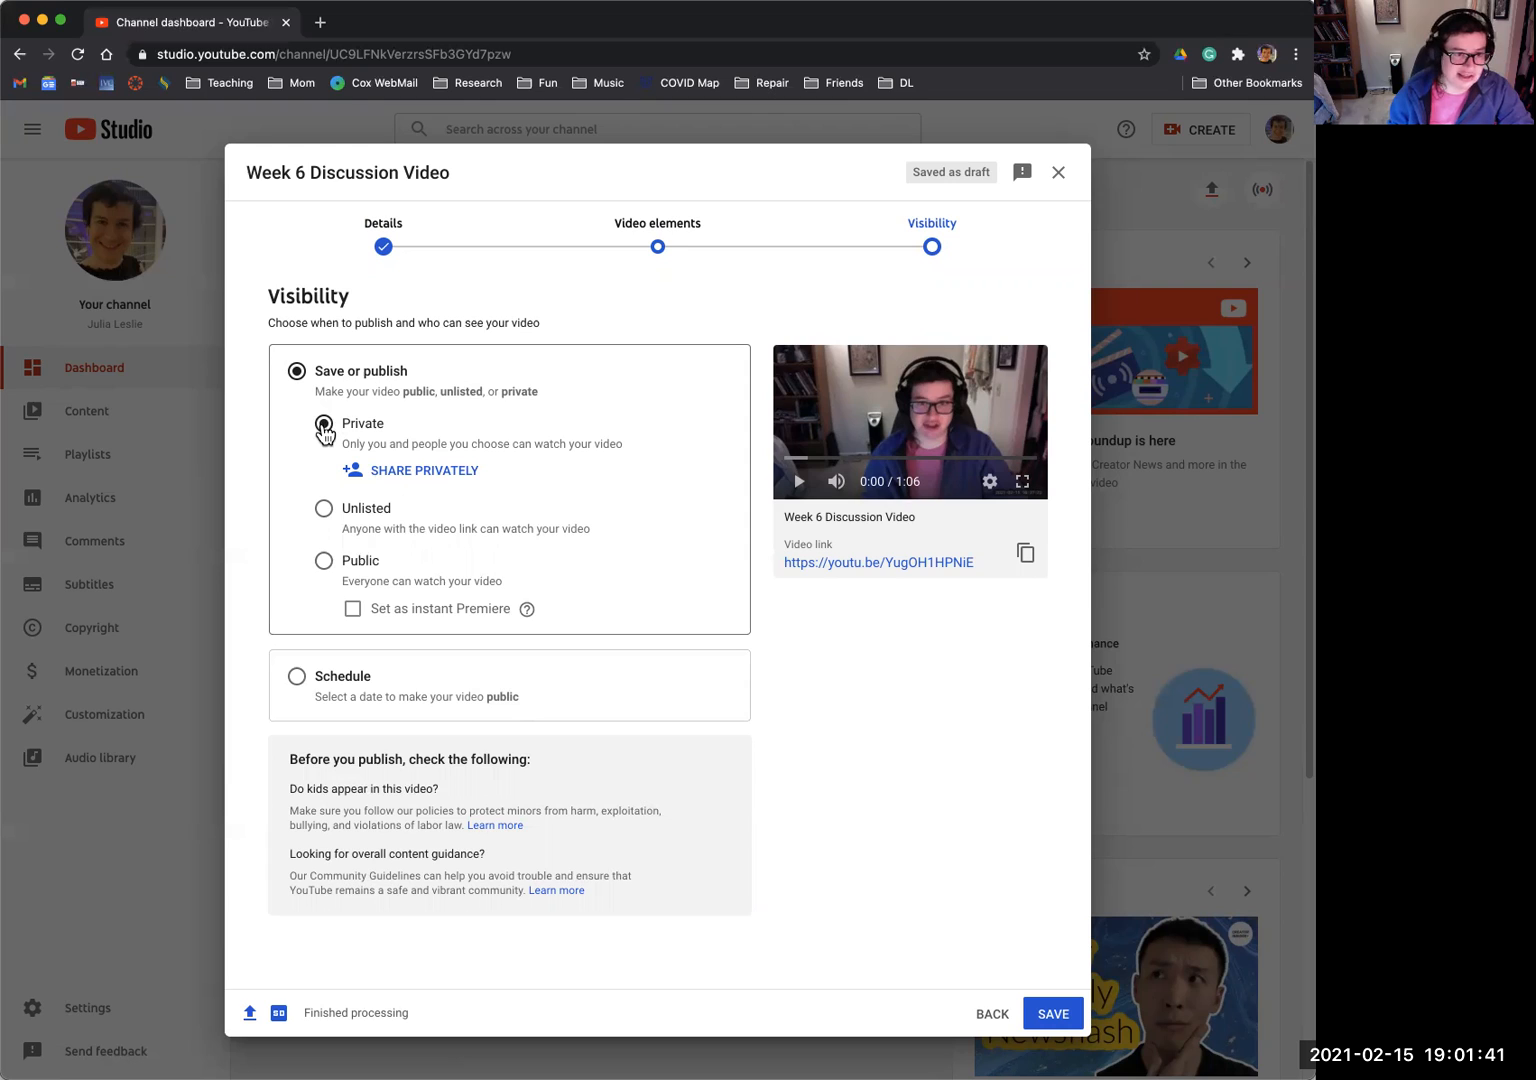
pyautogui.click(326, 511)
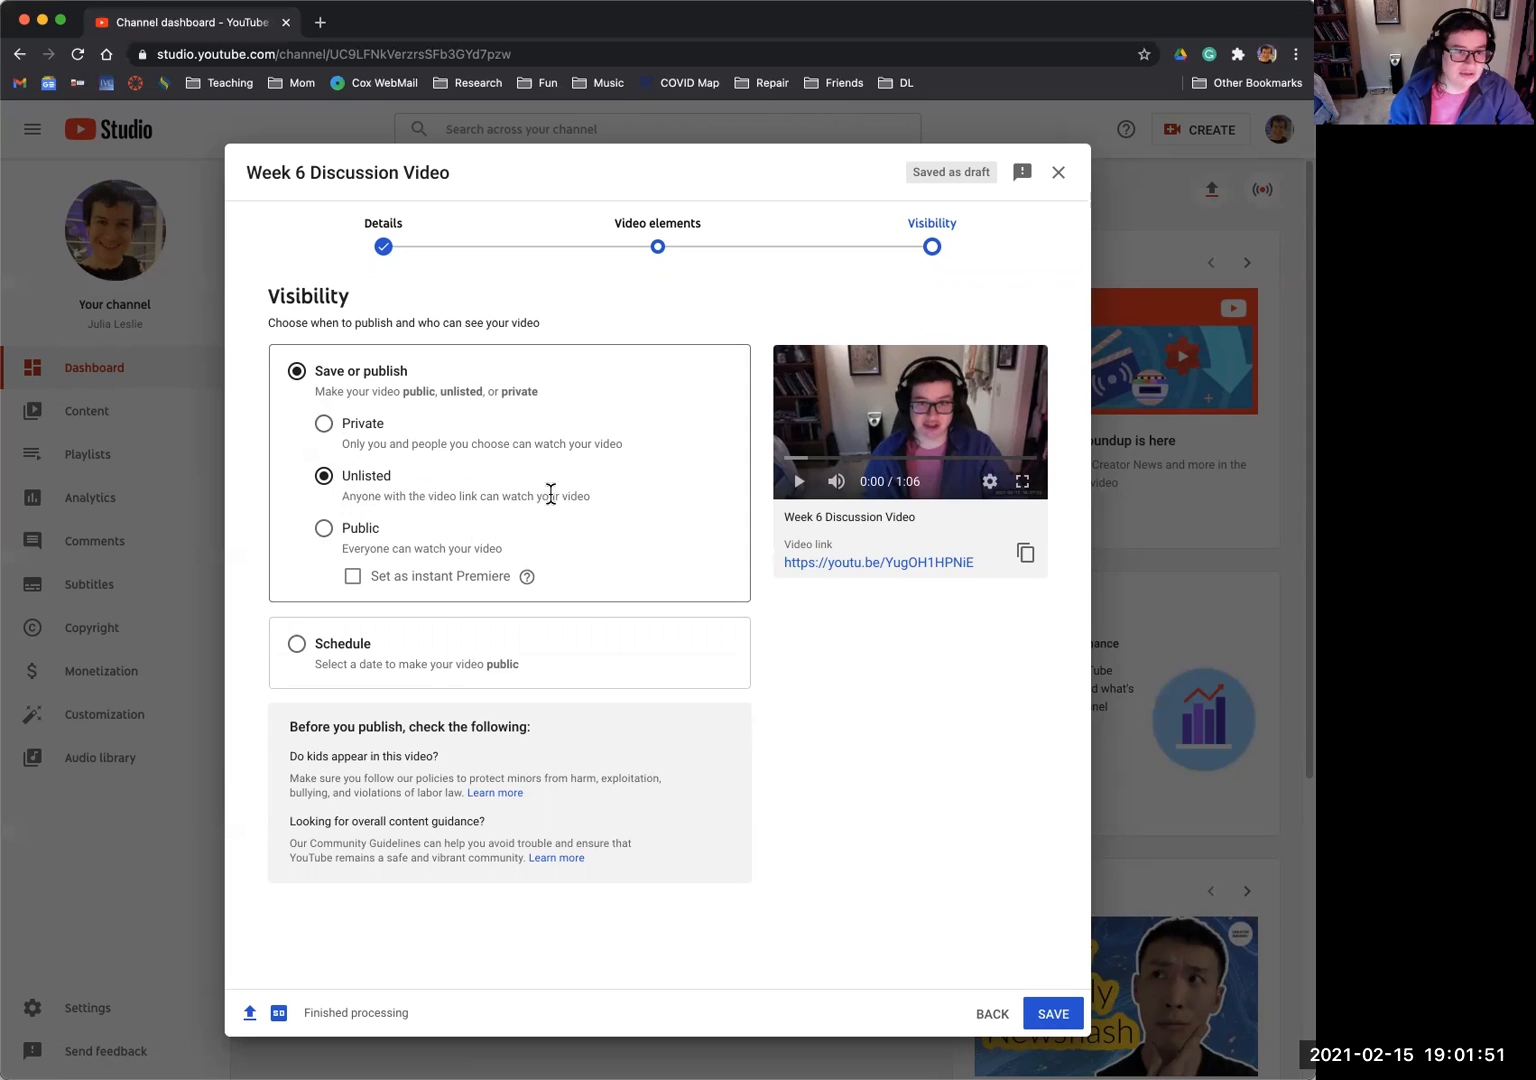
pyautogui.click(324, 529)
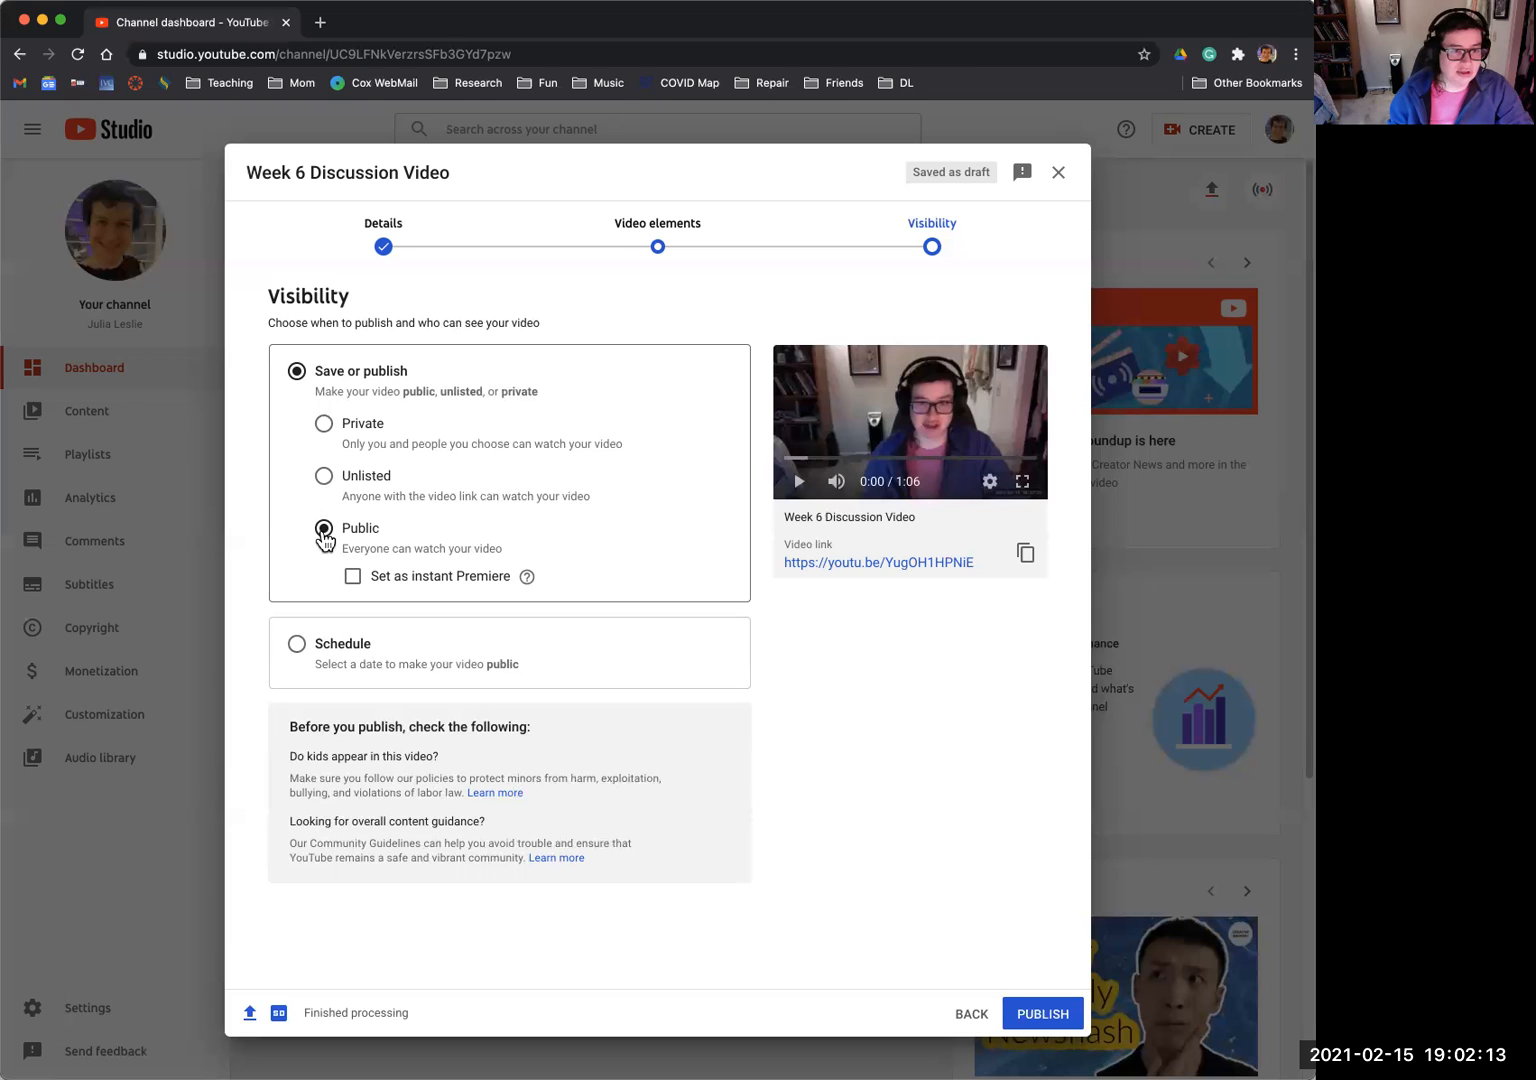
pyautogui.click(324, 477)
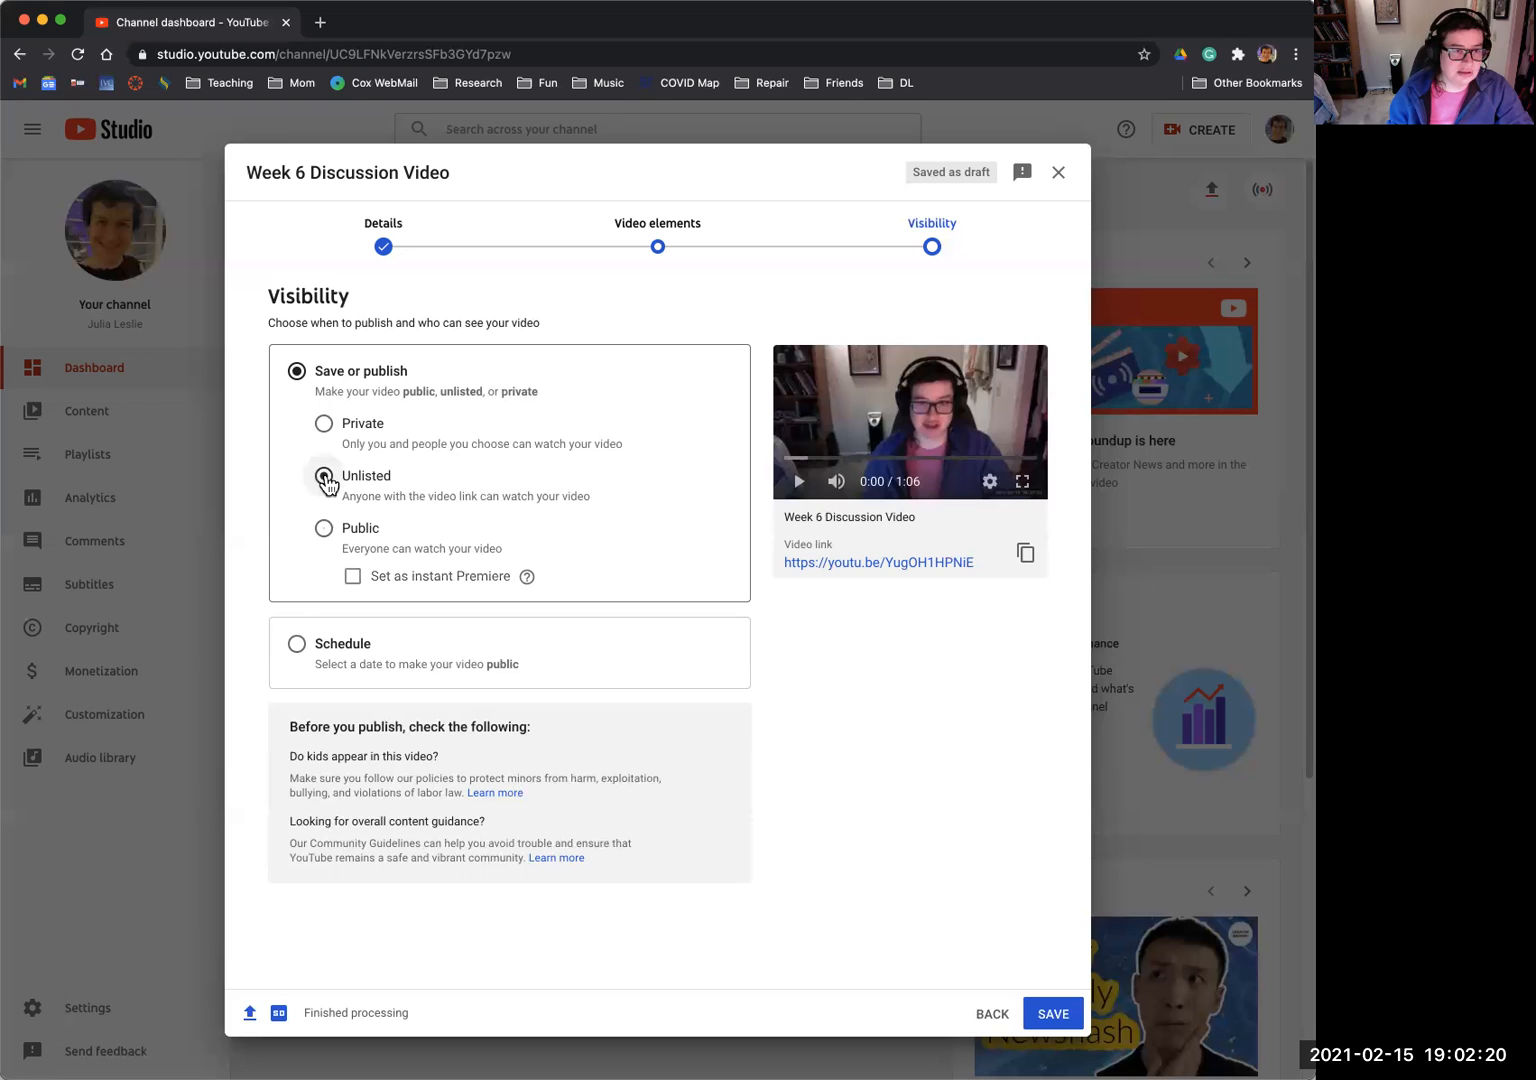
pyautogui.click(325, 531)
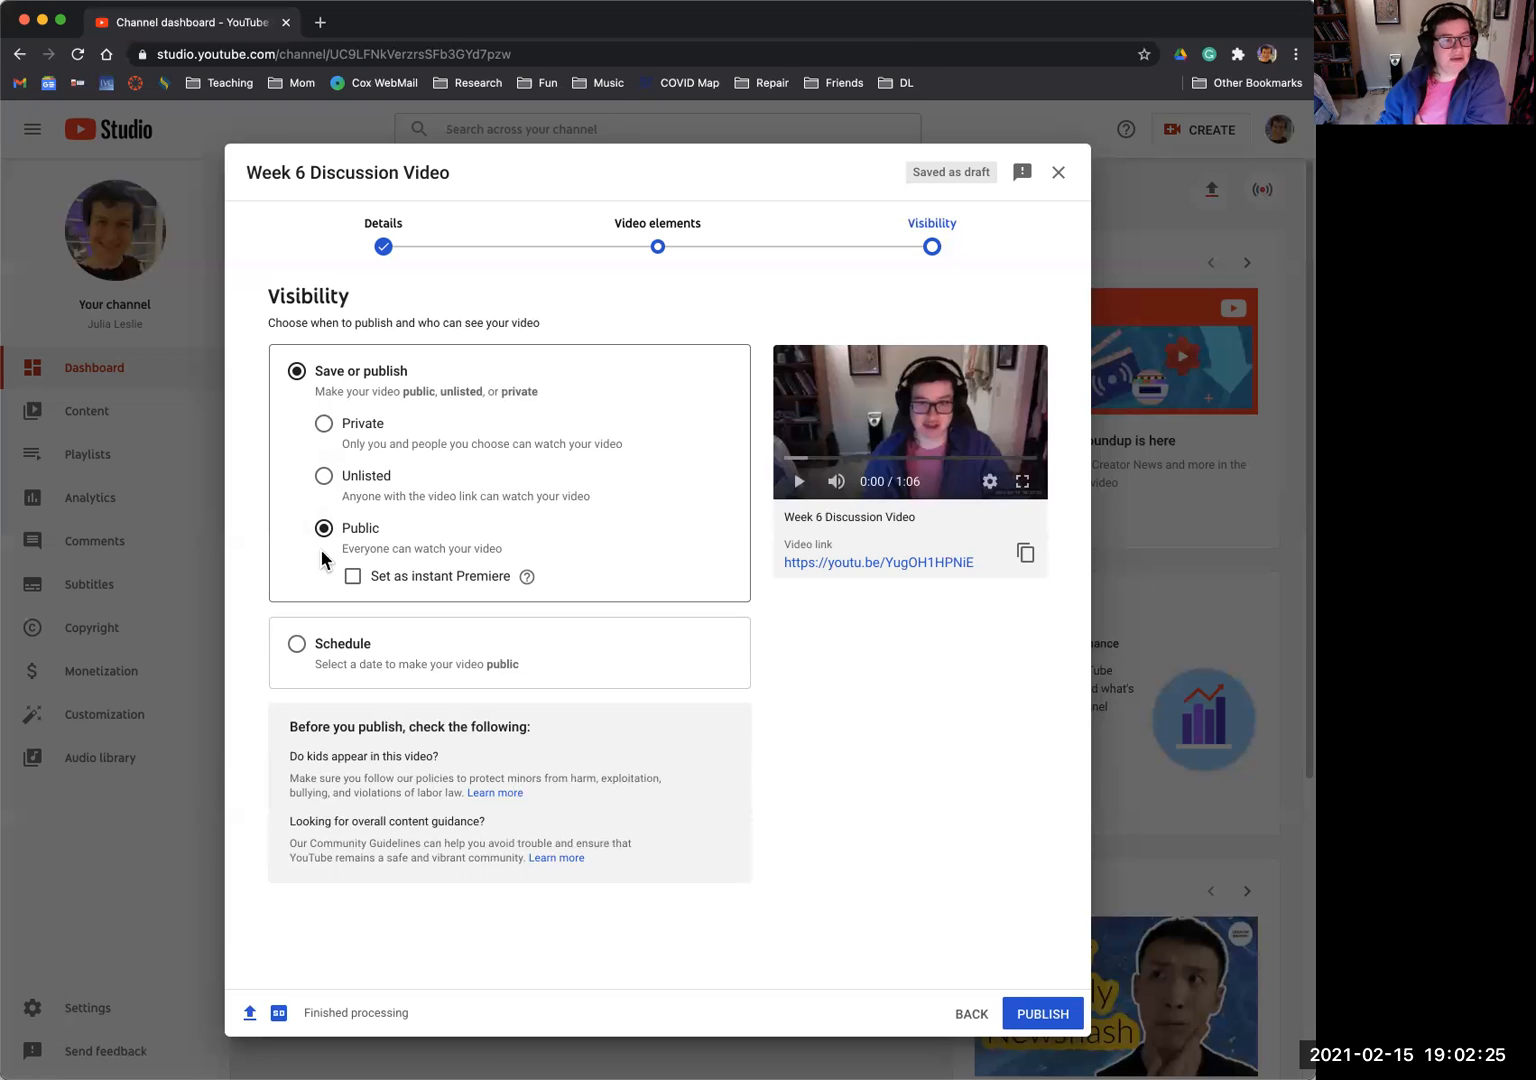
# - Publish the Week 6 Discussion Video with Public visibility after briefly trying Unlisted, and dismiss the publishing confirmation
pyautogui.click(324, 477)
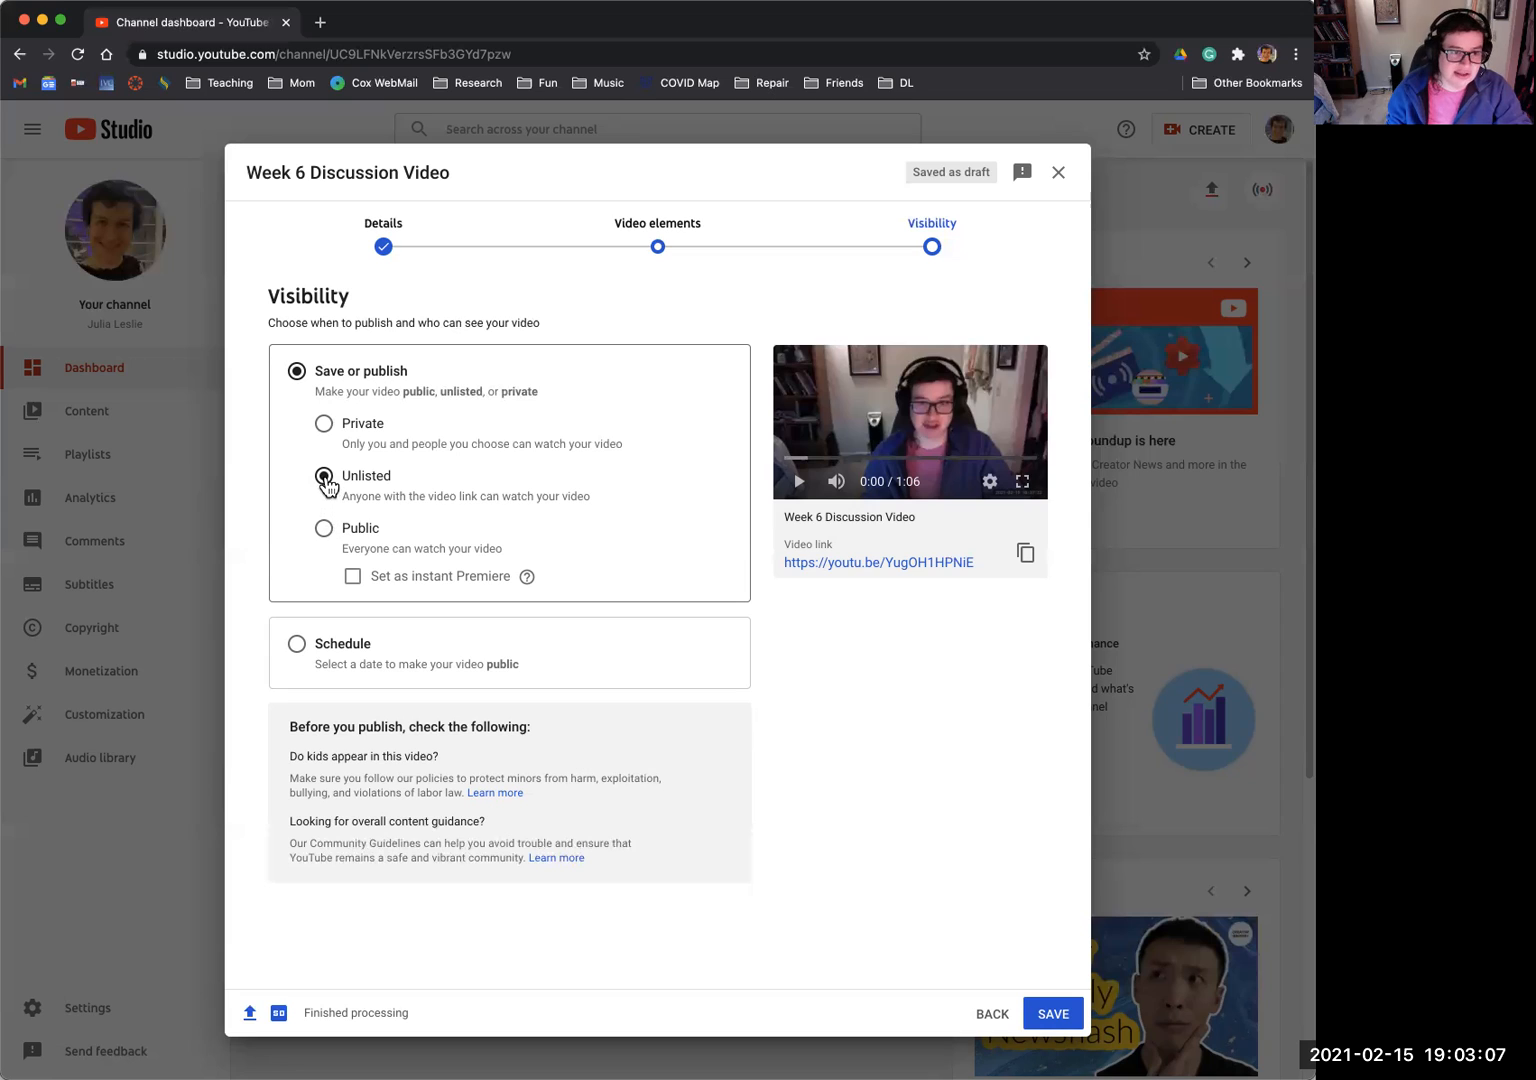
pyautogui.click(324, 530)
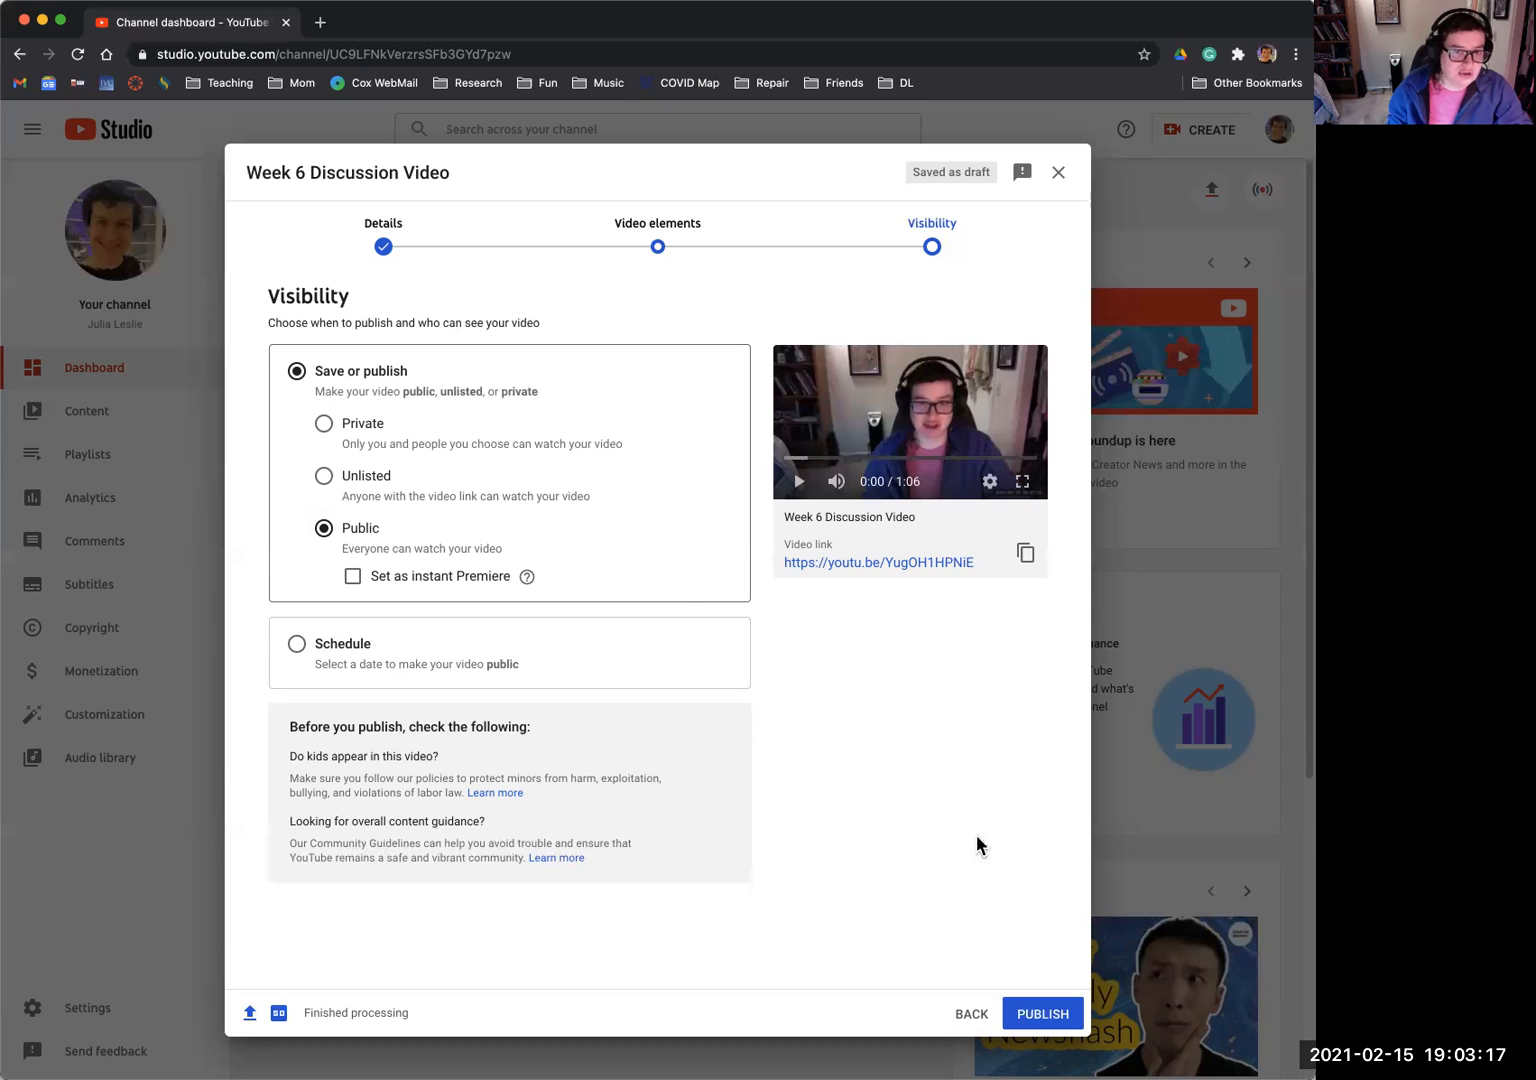
pyautogui.click(1053, 1020)
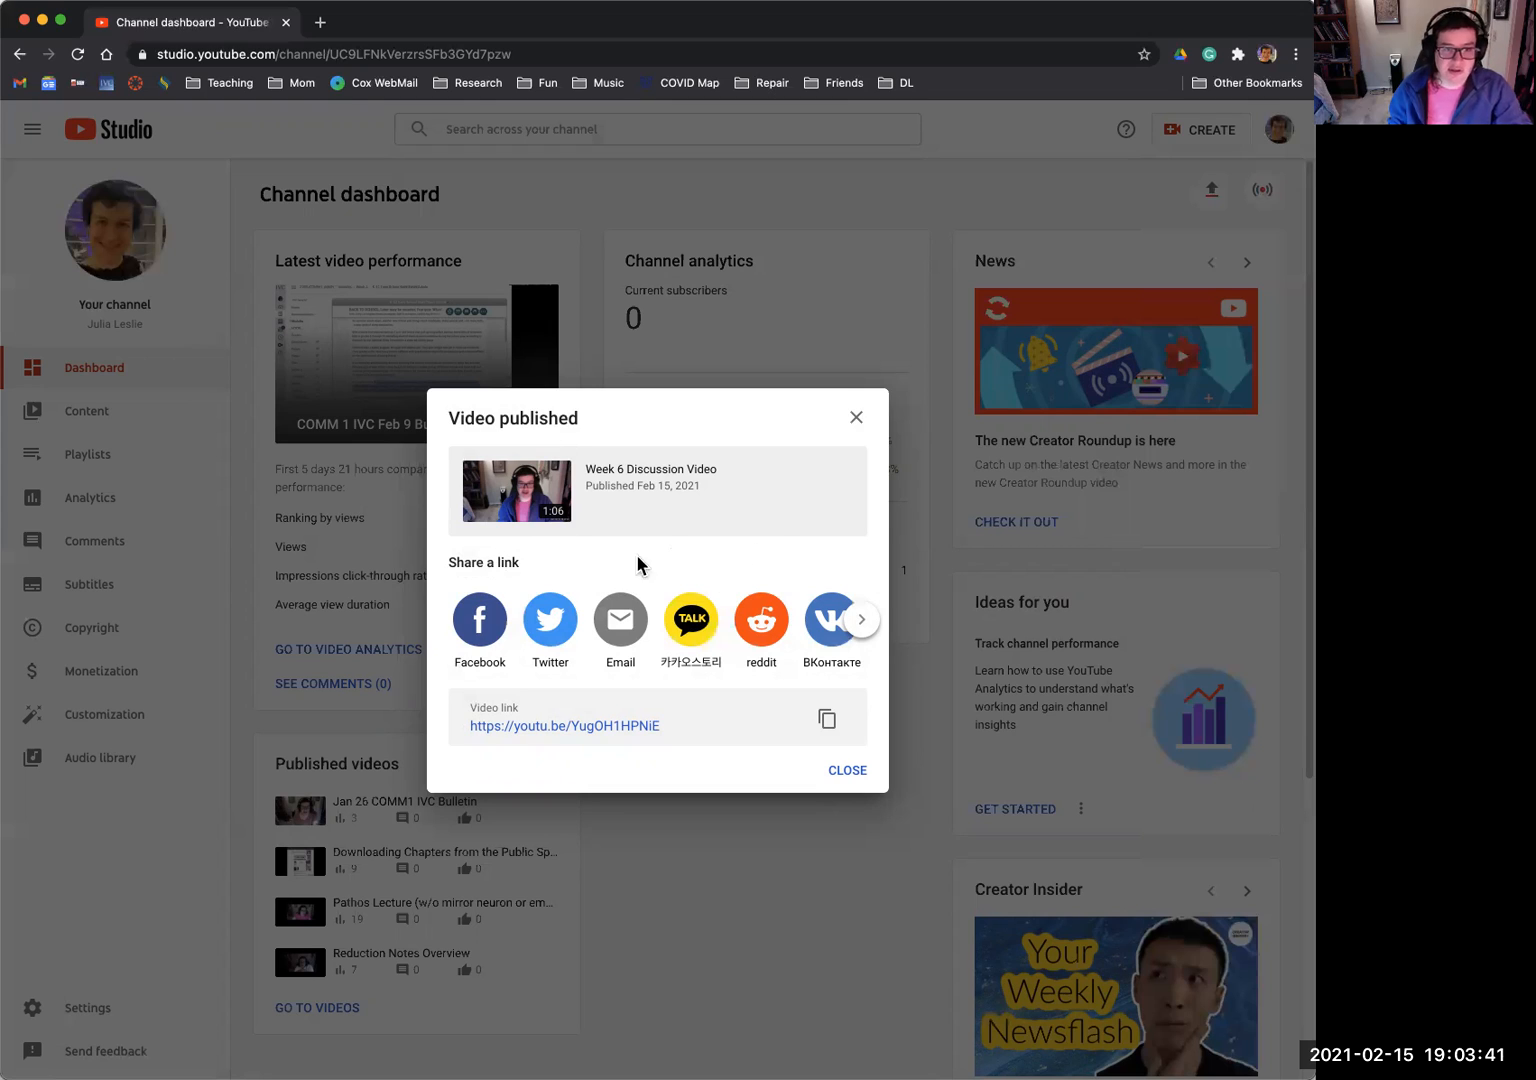
pyautogui.click(858, 771)
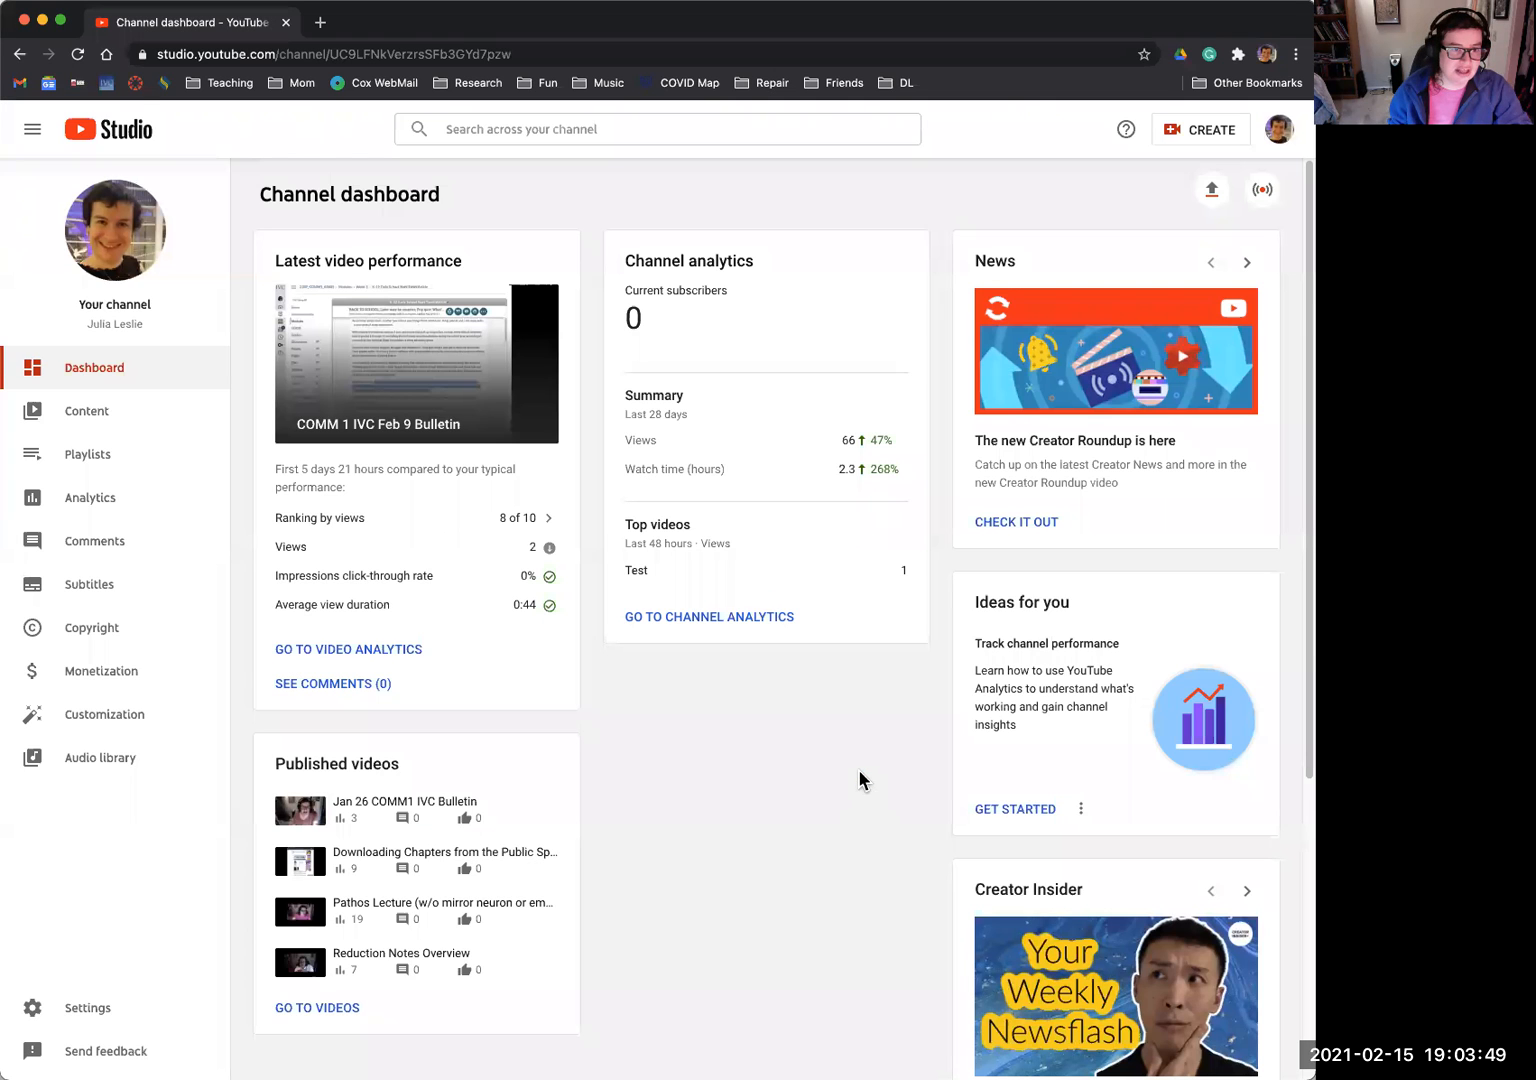
# - Open the subtitles for the Week 6 Discussion Video and examine its English video language entry
pyautogui.click(93, 591)
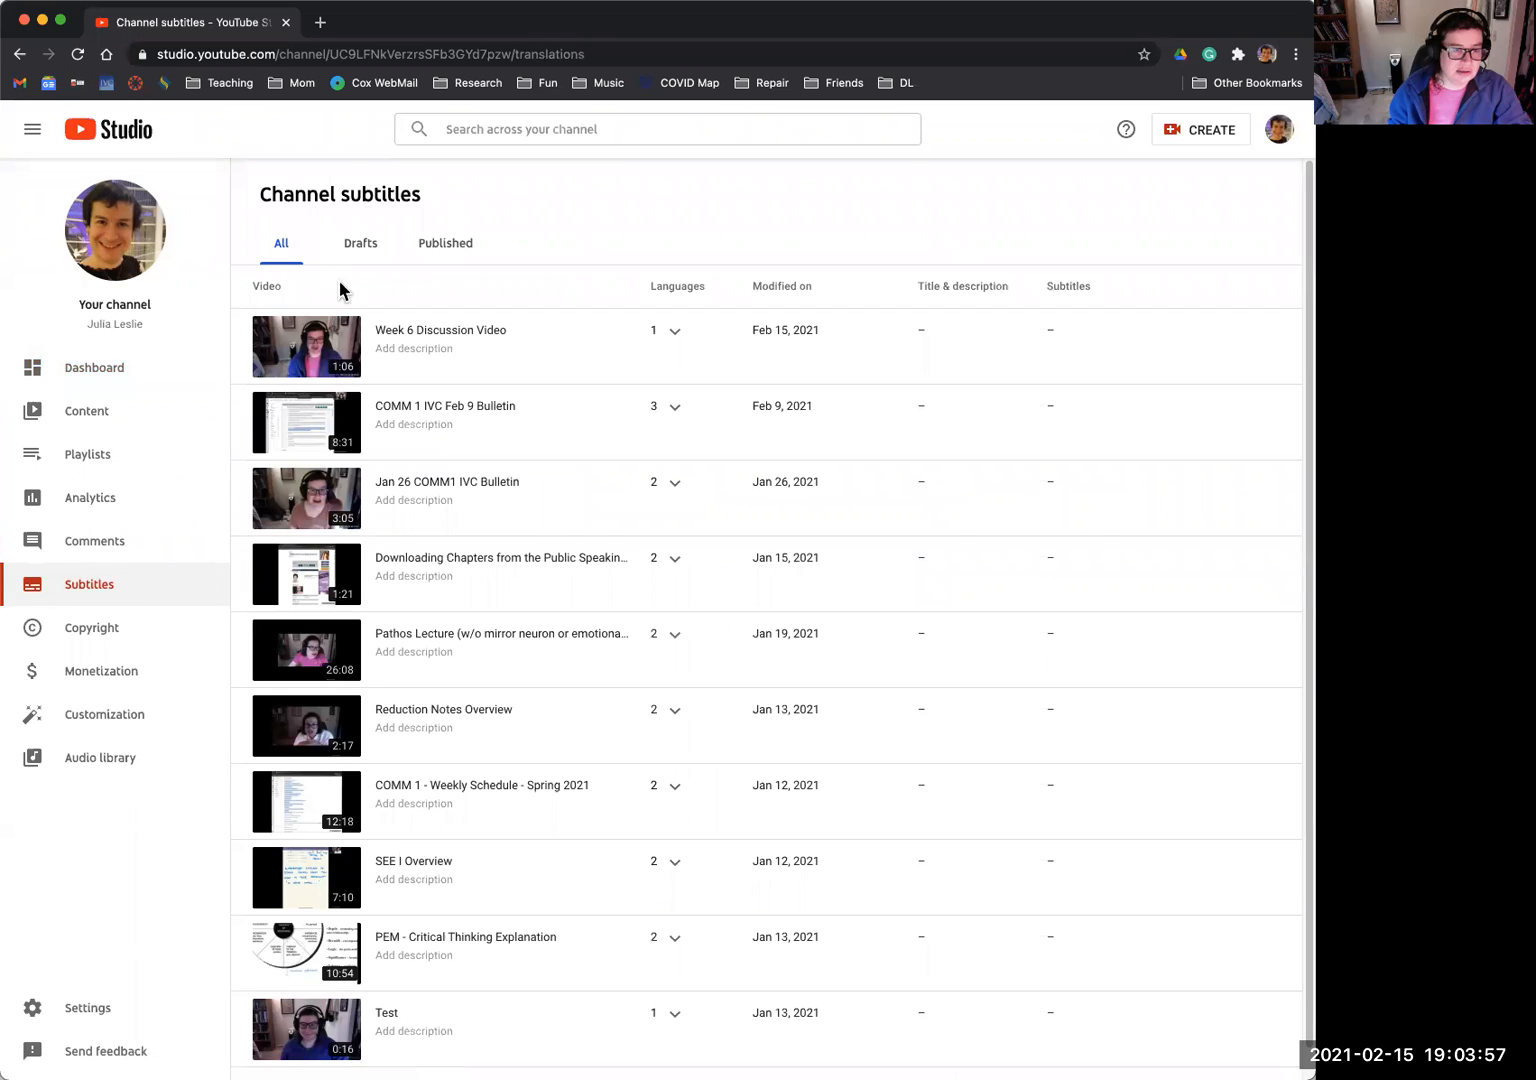
pyautogui.click(319, 346)
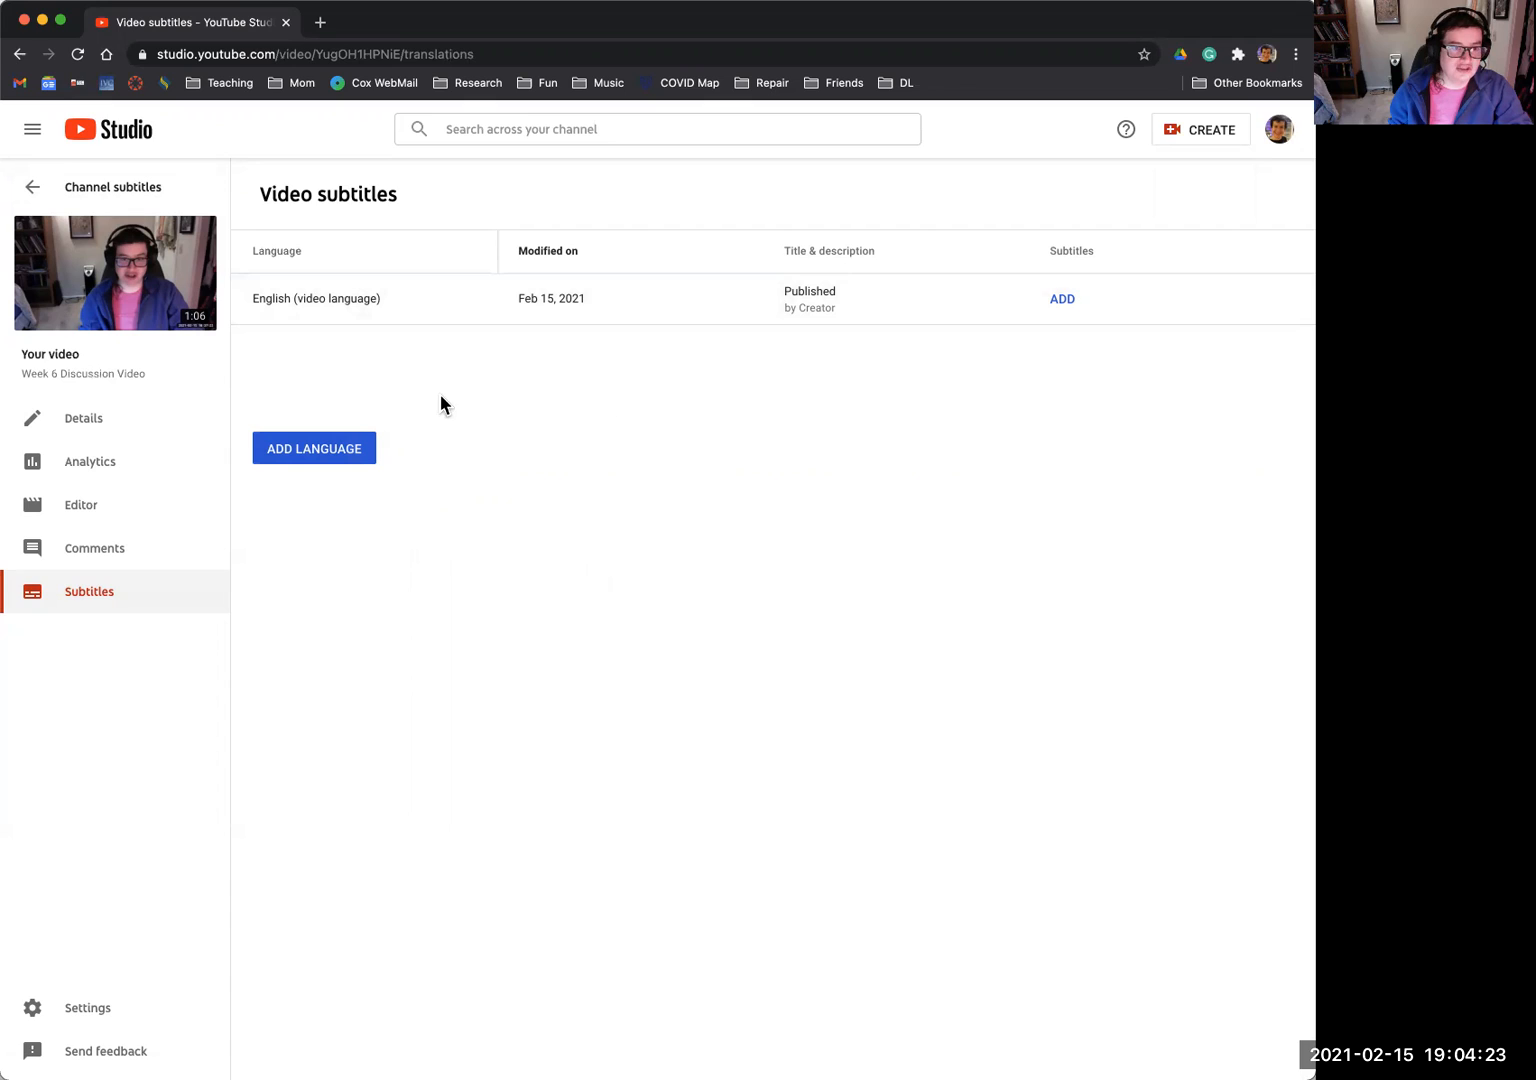
pyautogui.moveTo(255, 296); pyautogui.dragTo(910, 303)
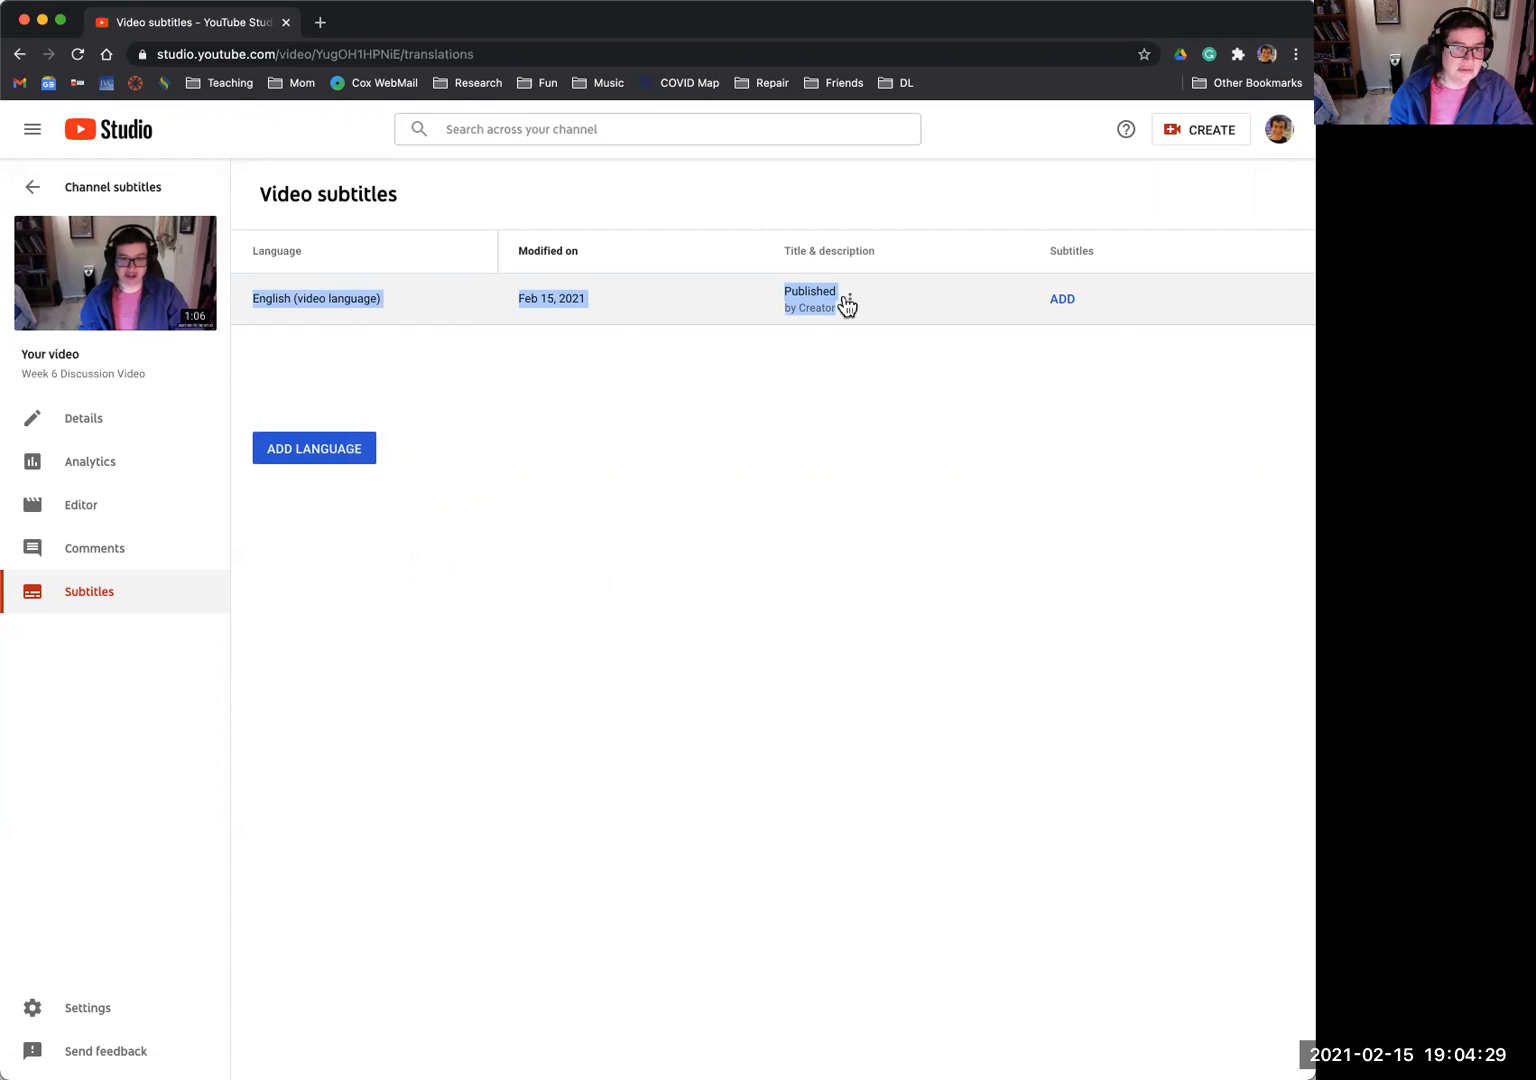
pyautogui.click(397, 303)
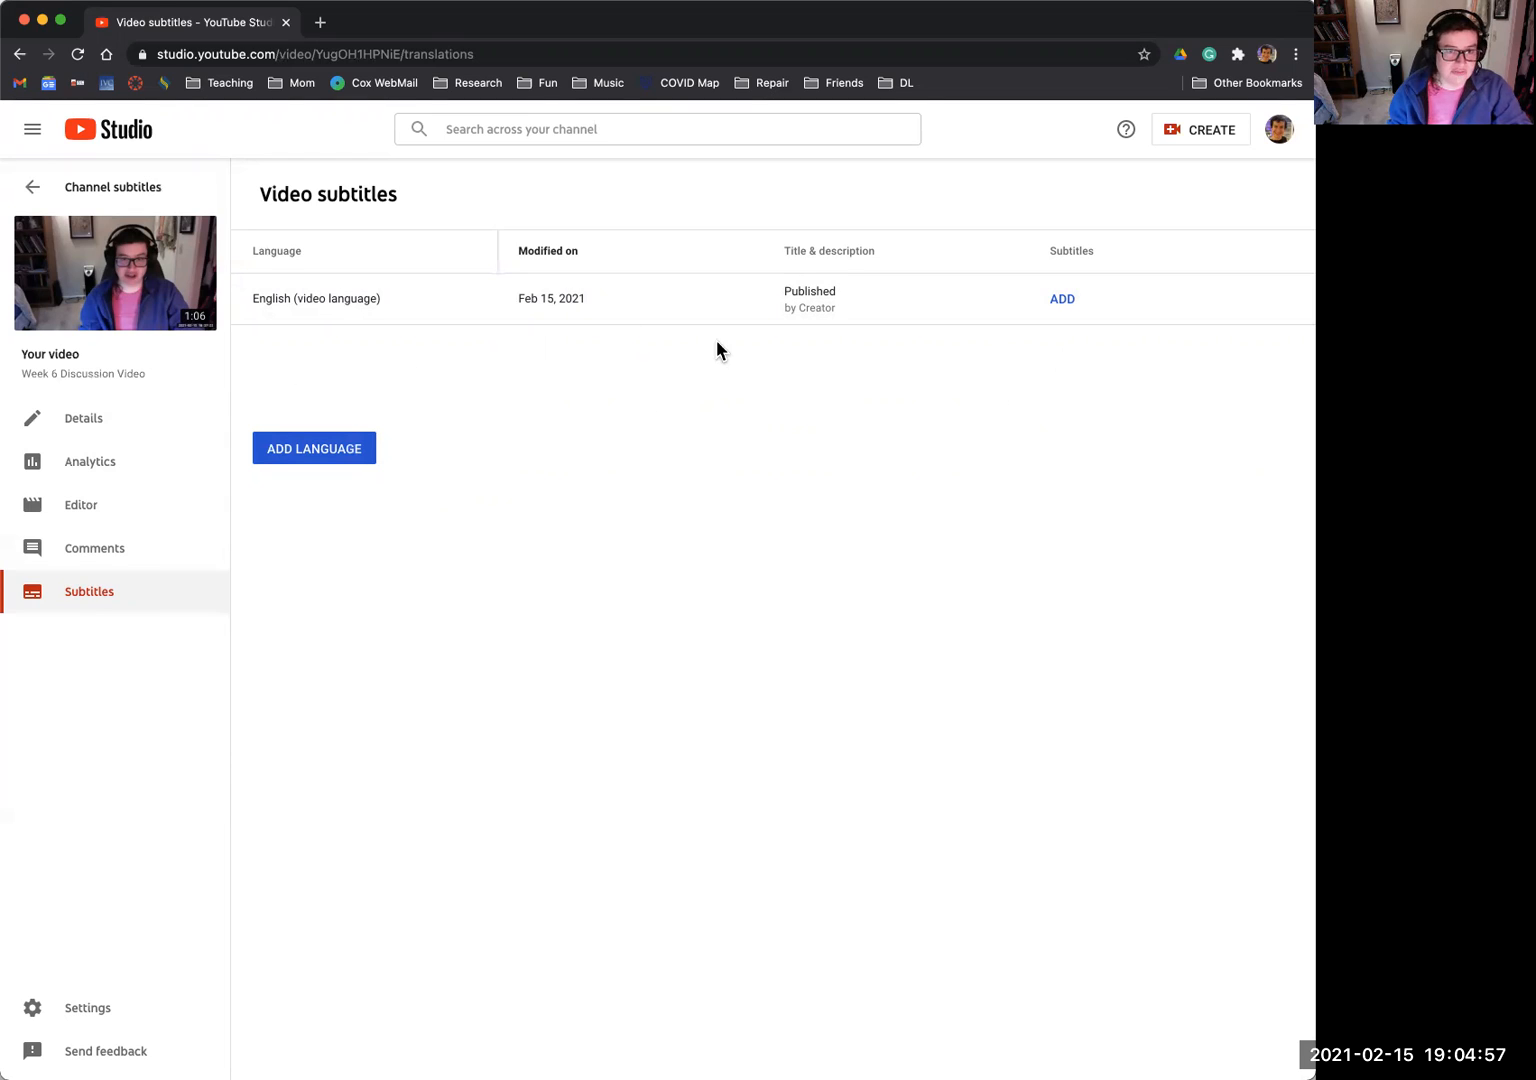
# - Try adding English subtitles with Auto-sync, play a few seconds of the video, and discard the changes
pyautogui.click(1069, 303)
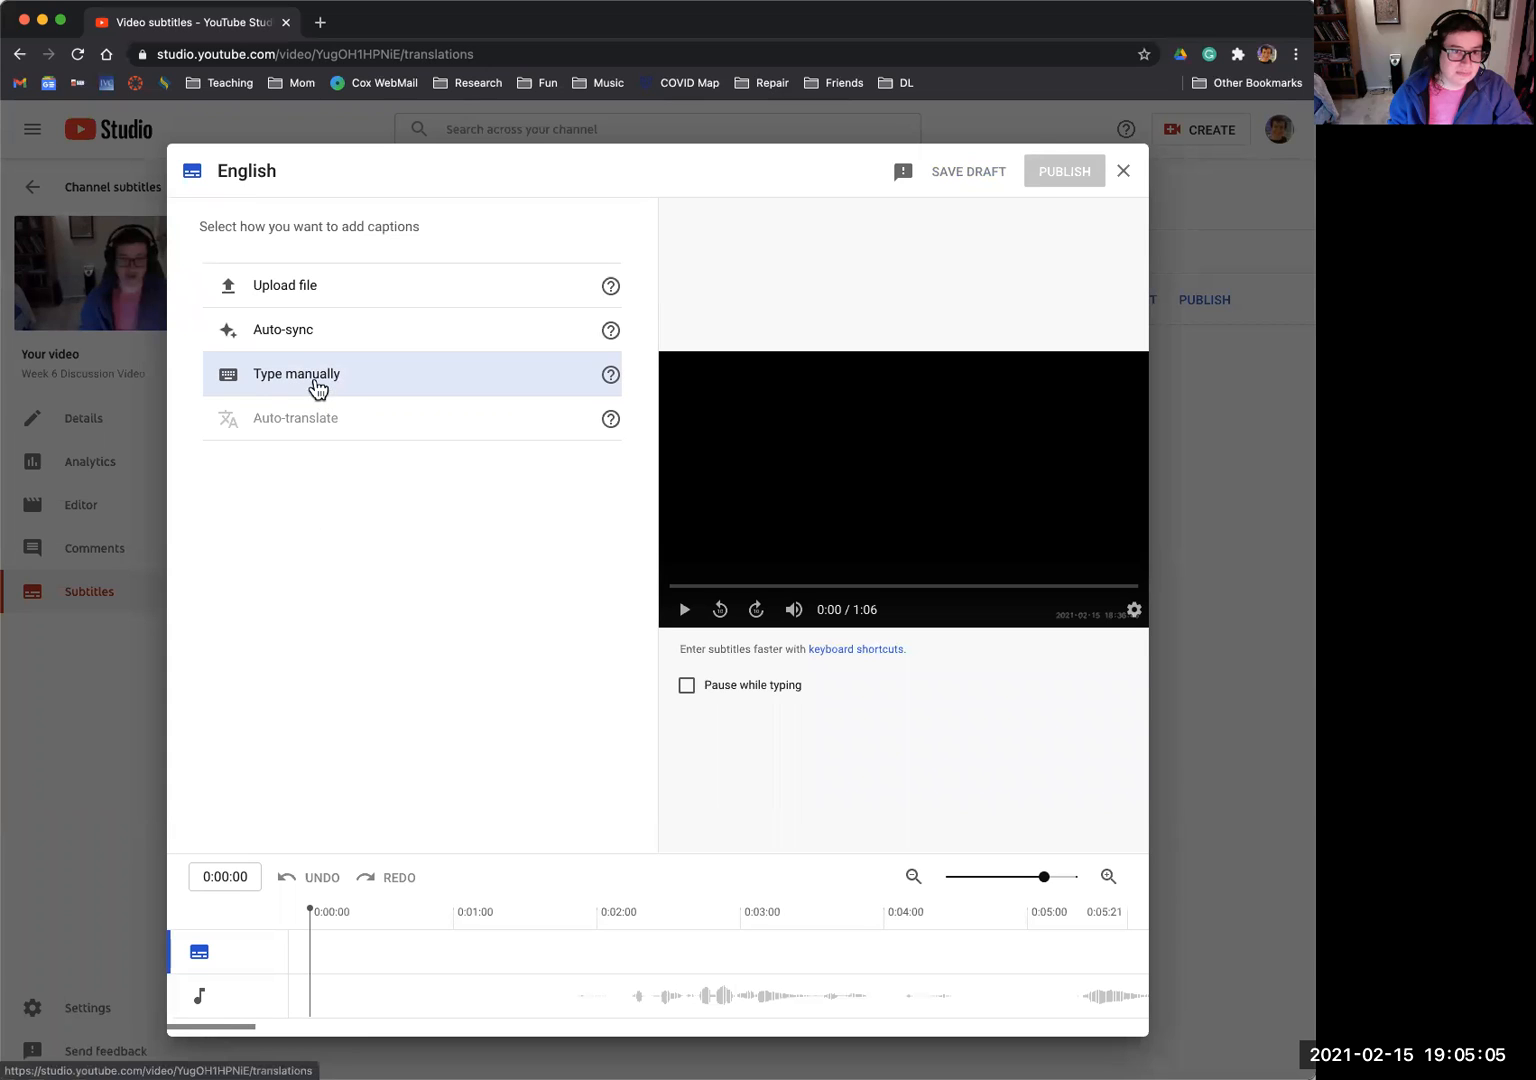
pyautogui.click(310, 334)
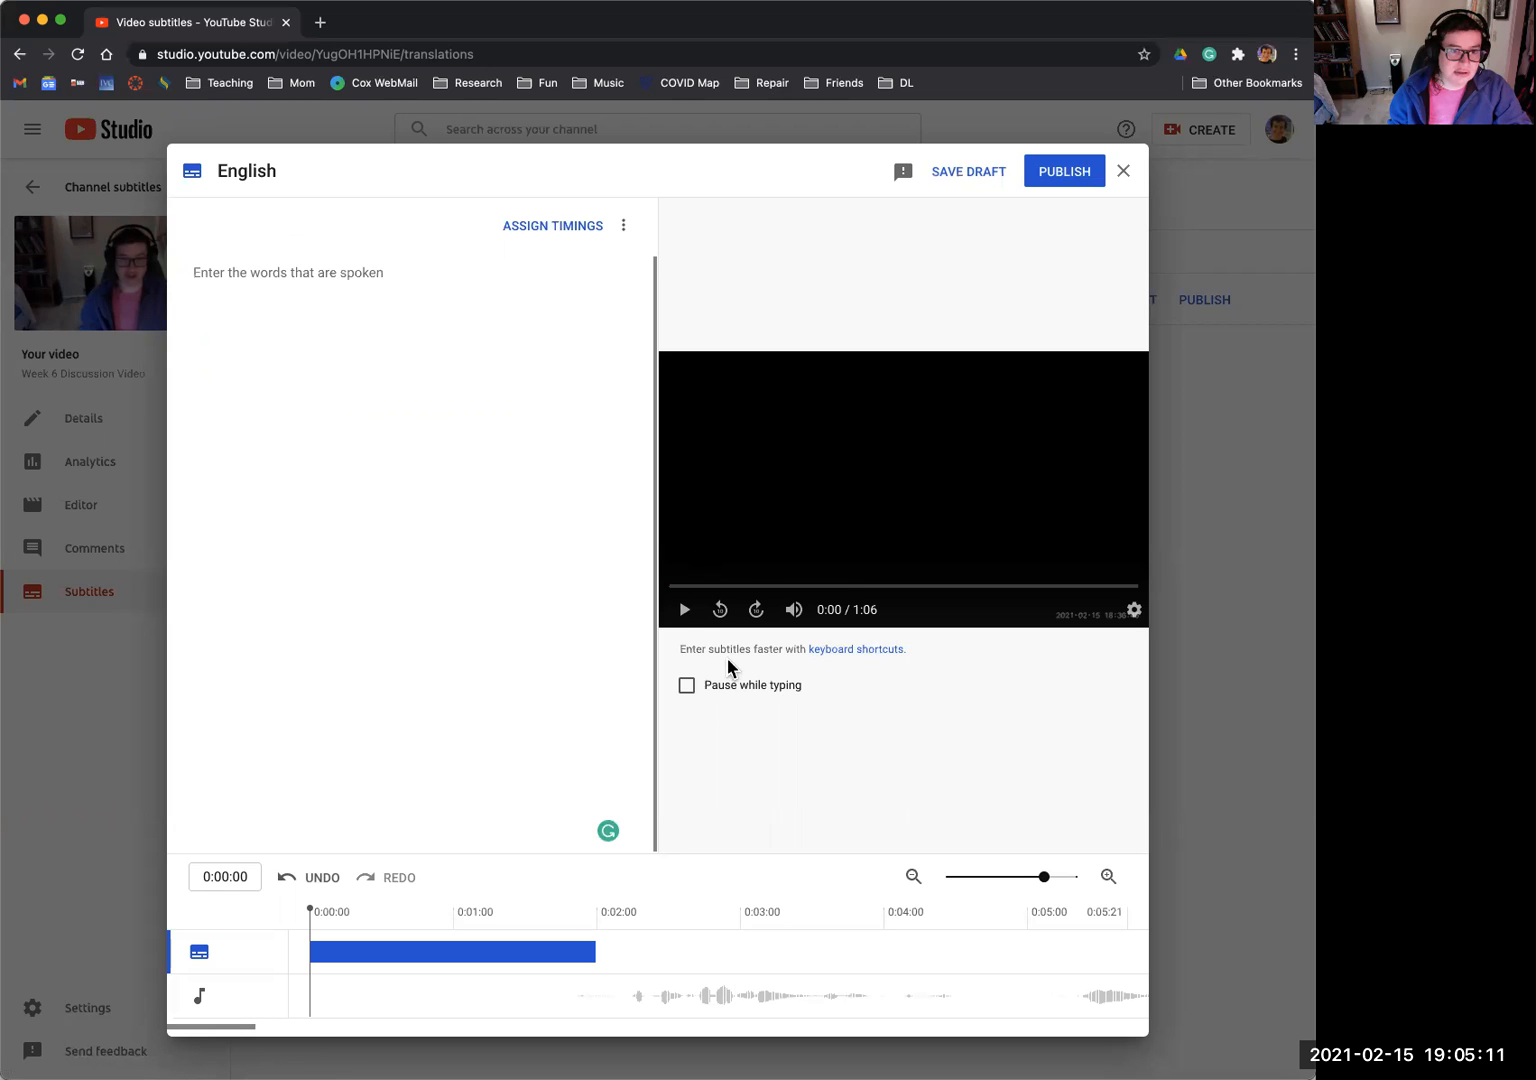
pyautogui.click(685, 610)
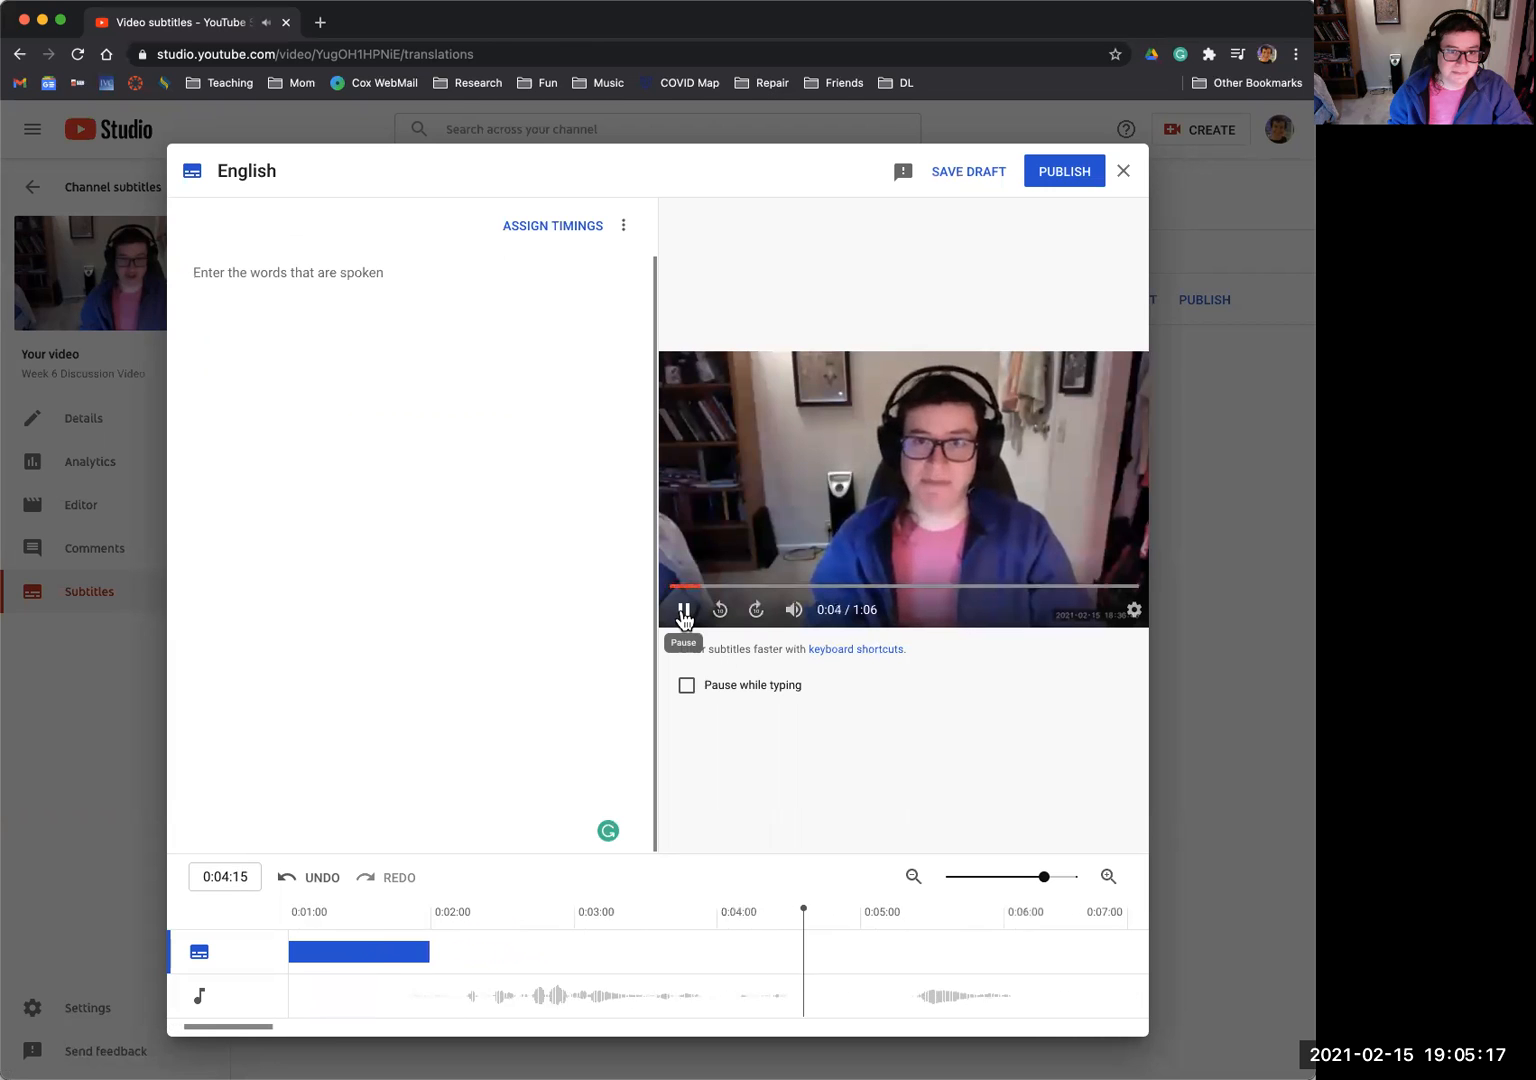
pyautogui.click(684, 610)
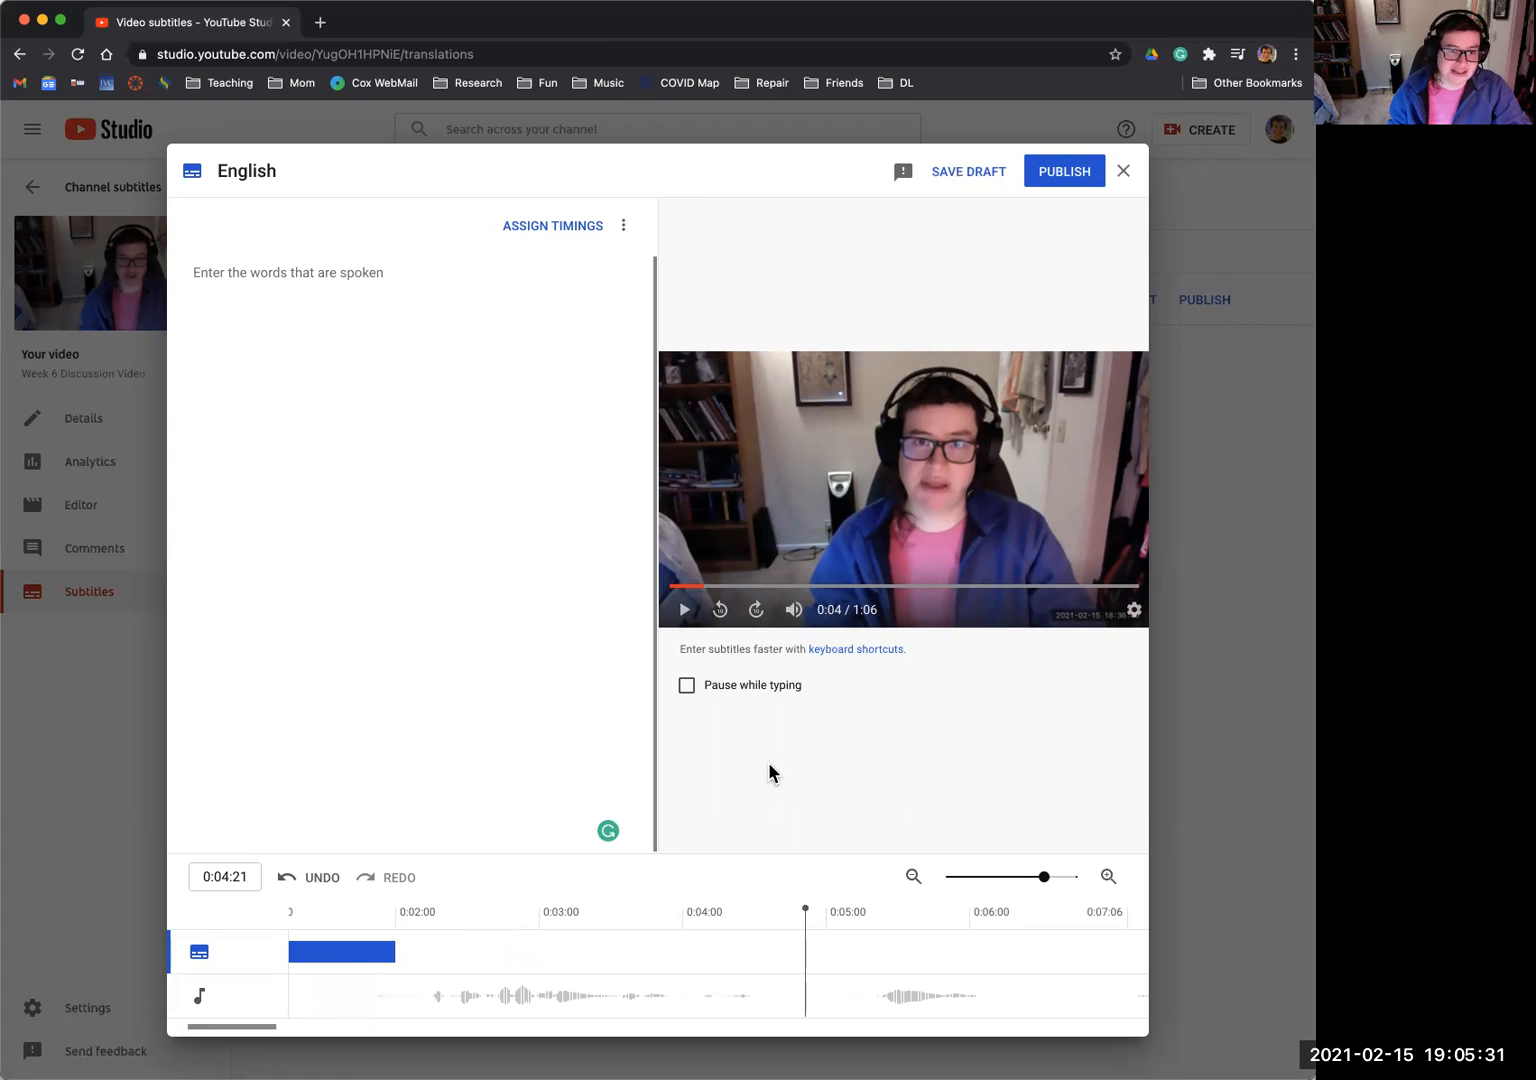
pyautogui.click(1125, 174)
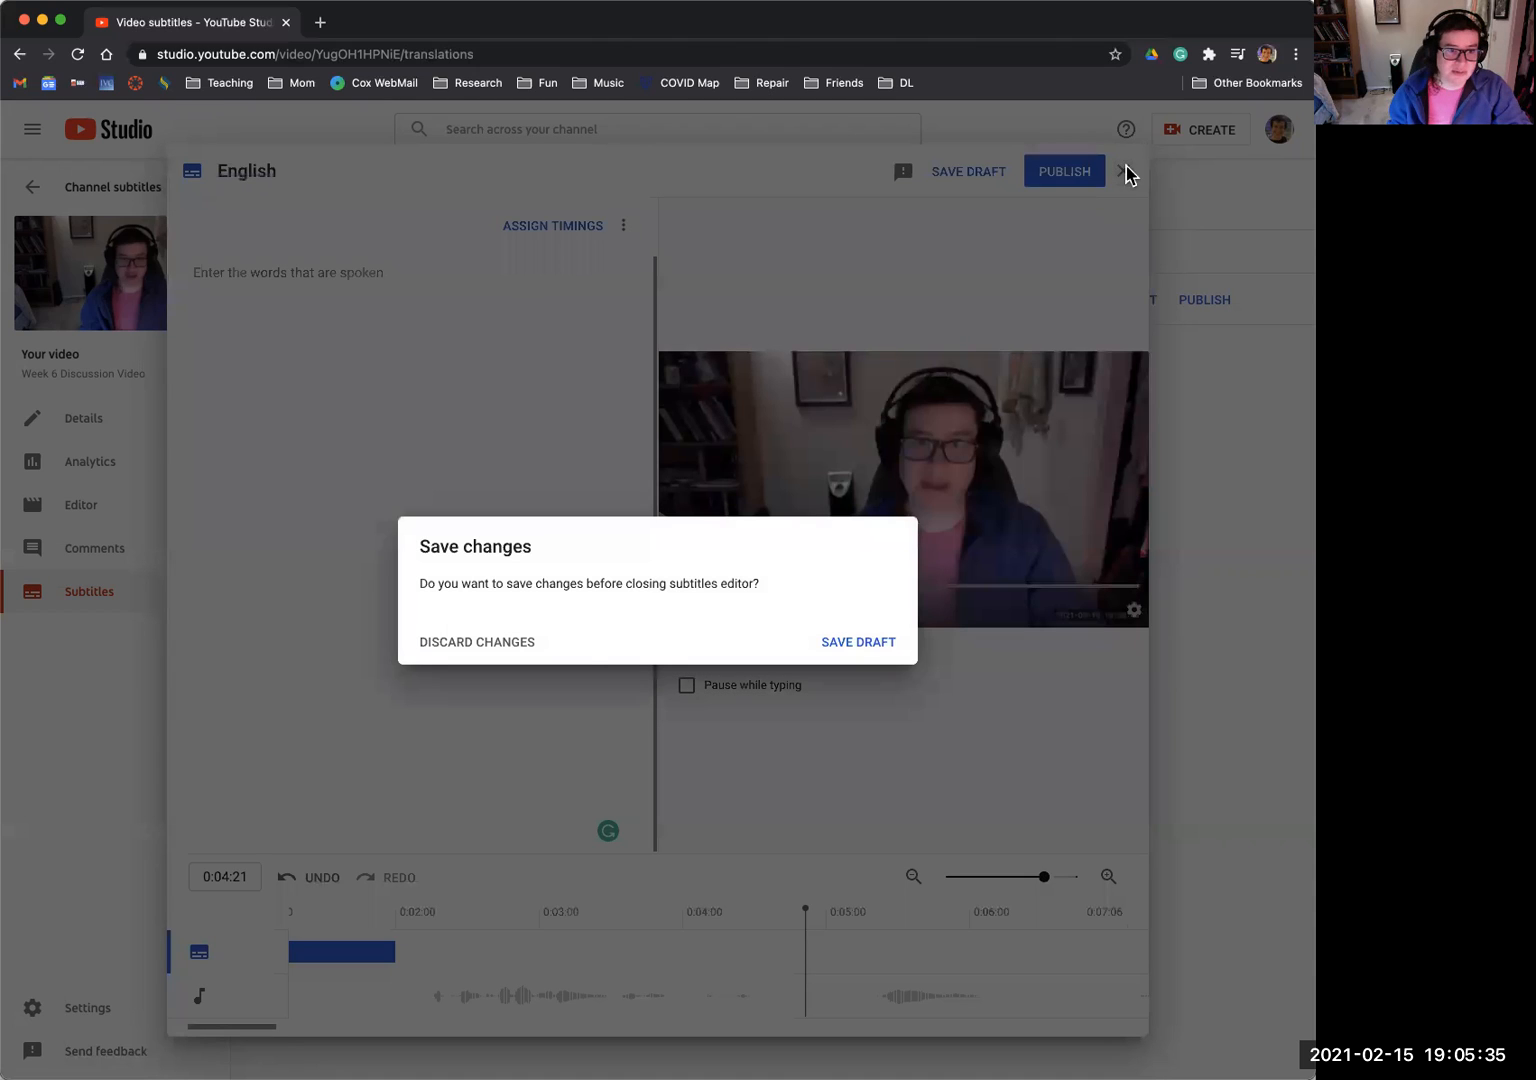
pyautogui.click(458, 642)
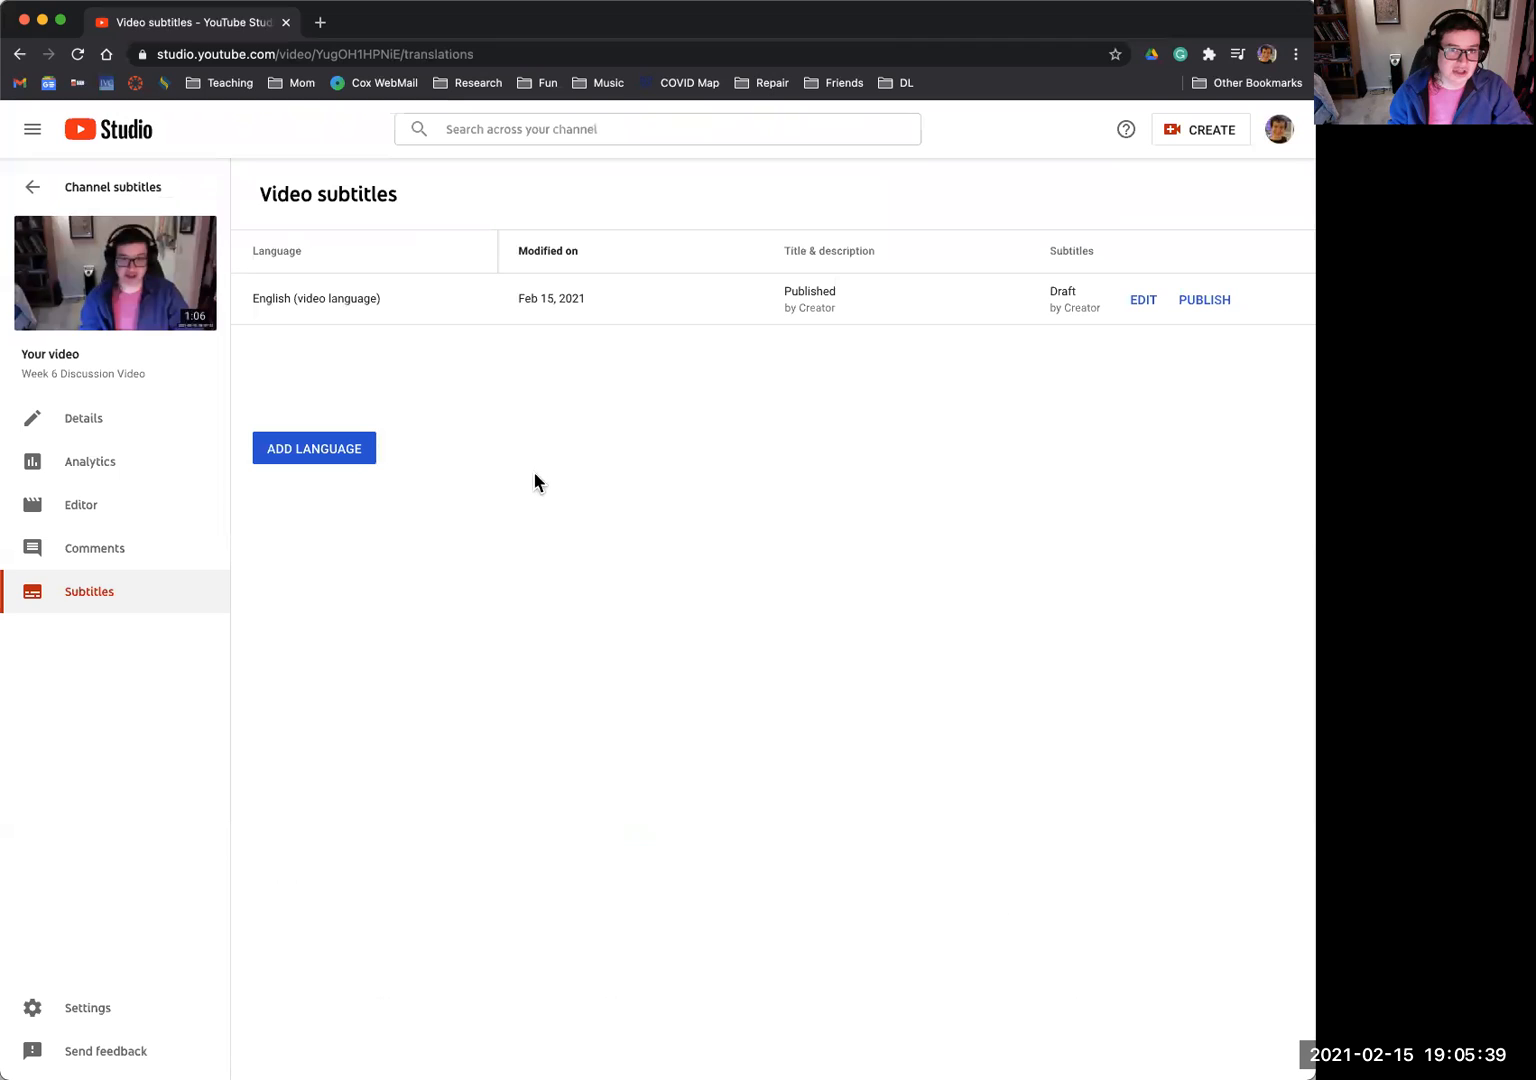